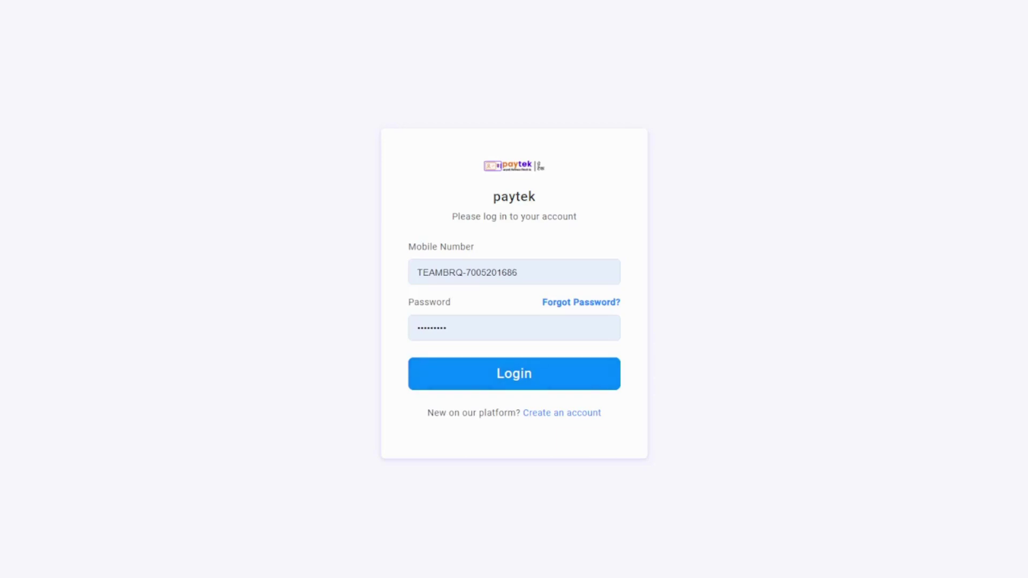
Step: Log in to the Paytek retailer account using the pre-filled mobile number and password
{"action": "left_click", "coordinate": [509, 374]}
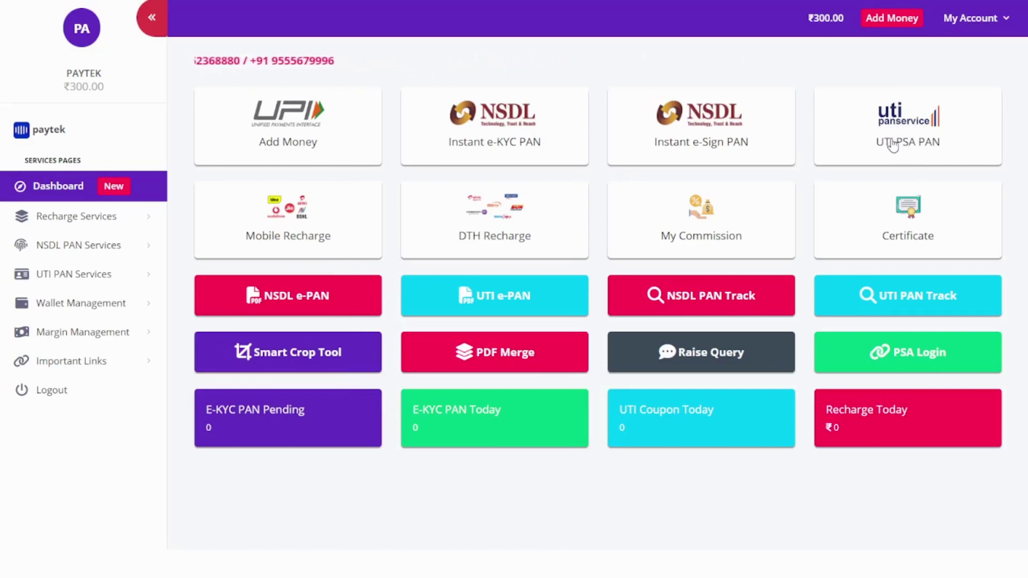
Step: Open the Purchase Coupon page under UTI PAN Services in the sidebar
{"action": "left_click", "coordinate": [80, 278]}
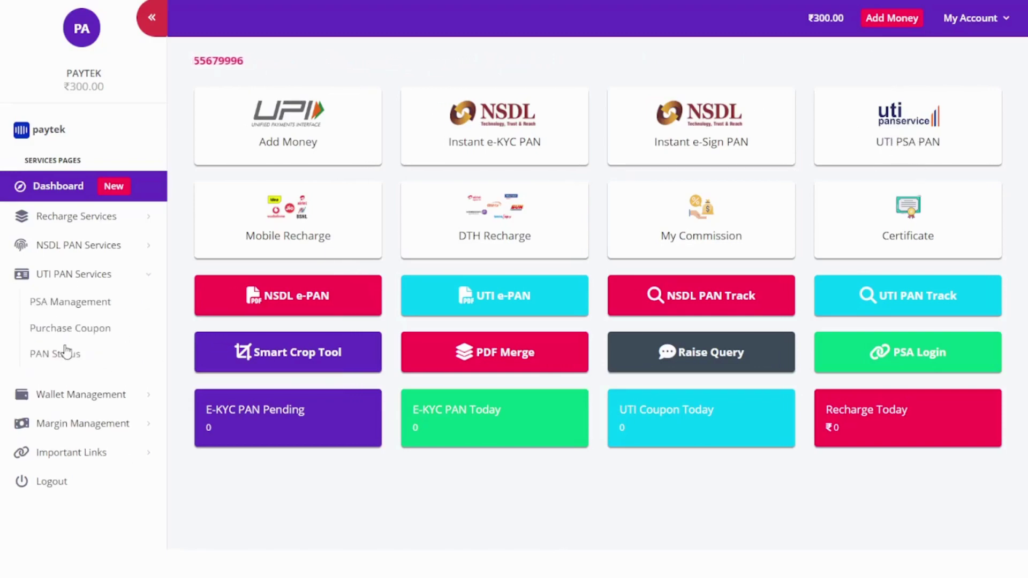
{"action": "left_click", "coordinate": [908, 130]}
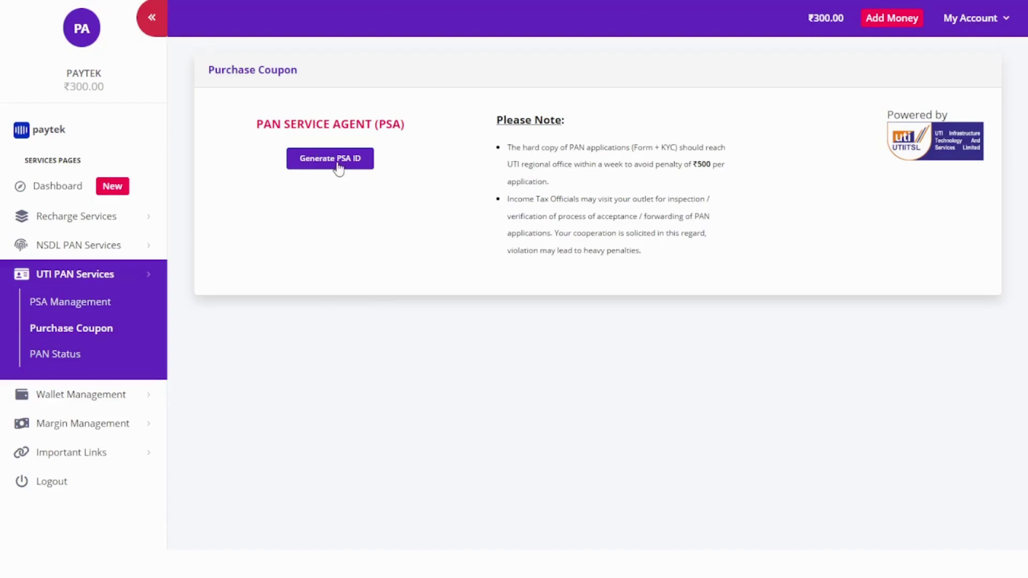
Step: Generate the PSA ID and select the registration code in the green confirmation message
{"action": "left_click", "coordinate": [981, 24]}
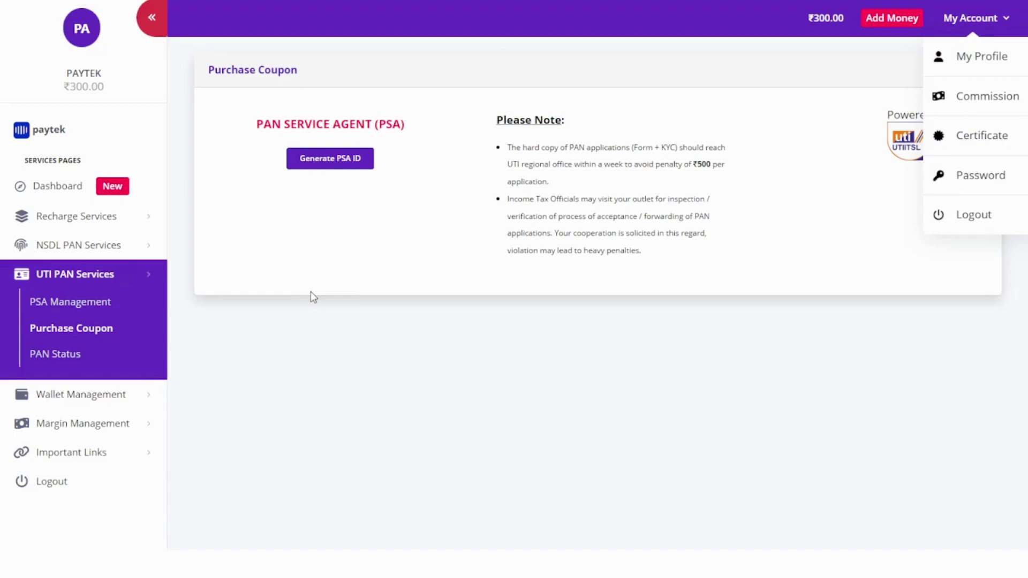
{"action": "left_click", "coordinate": [434, 530]}
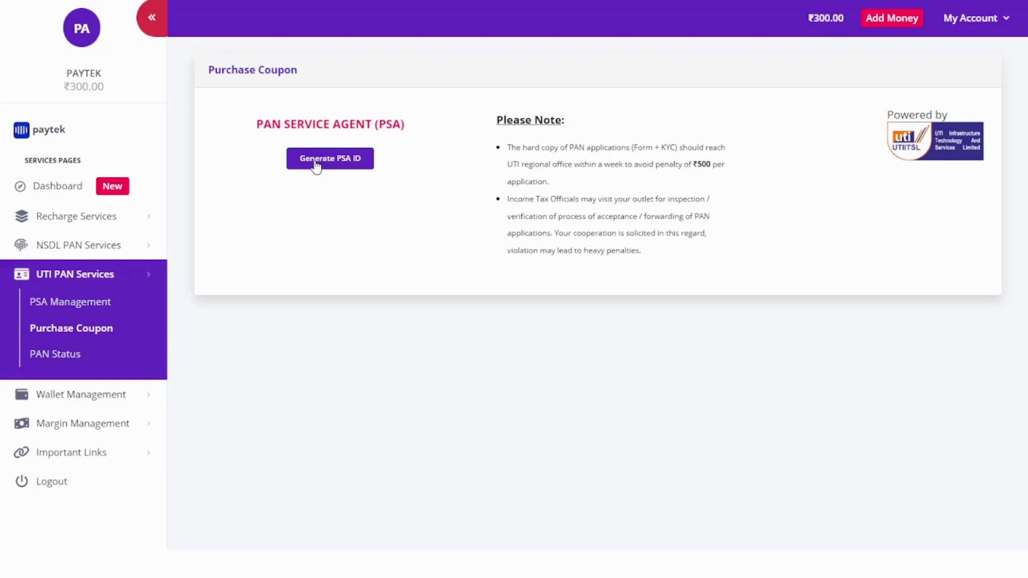
{"action": "left_click", "coordinate": [316, 159]}
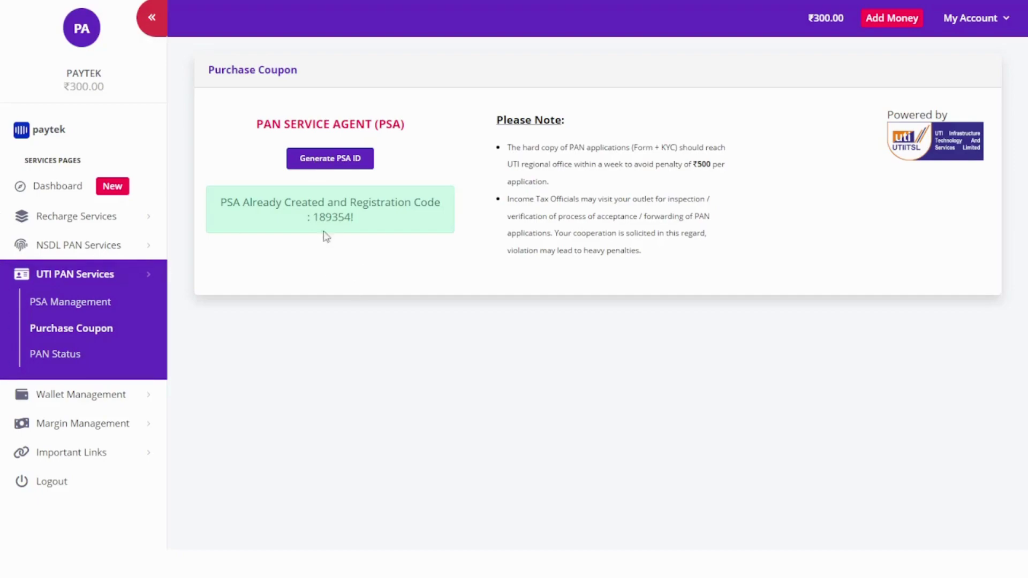
{"action": "double_click", "coordinate": [337, 217]}
Step: Open the UTI PSA PAN page from the dashboard and copy the VLE ID, PSA Login ID and PSA Password
{"action": "left_click", "coordinate": [51, 196]}
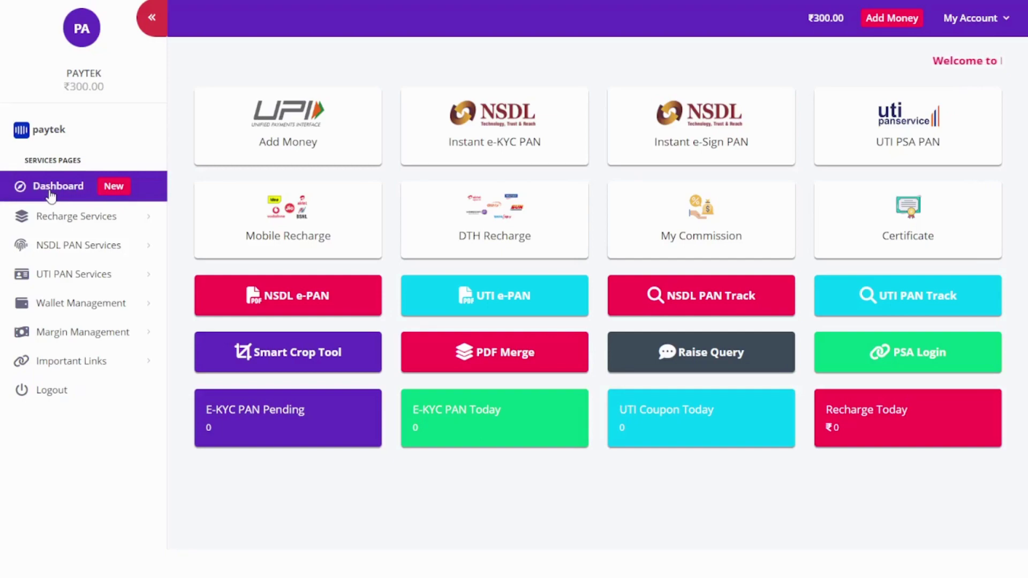
{"action": "left_click", "coordinate": [890, 130]}
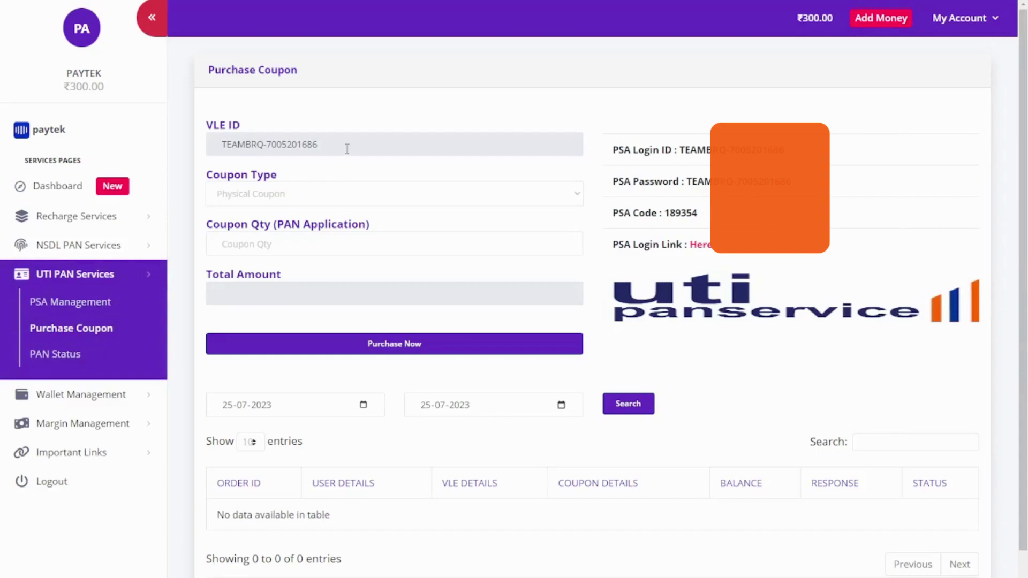
{"action": "left_click_drag", "start_coordinate": [345, 145], "coordinate": [214, 146]}
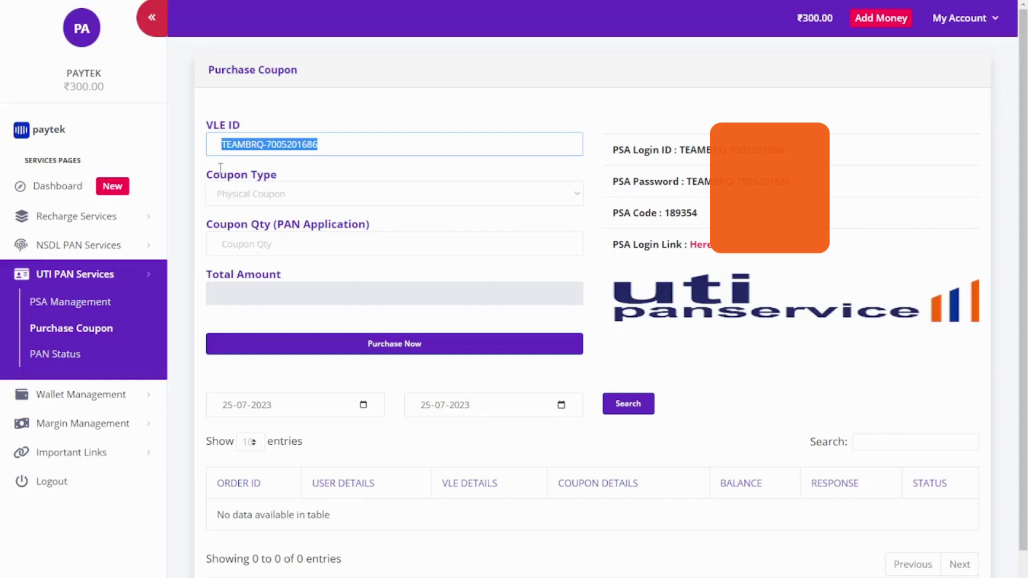
{"action": "left_click_drag", "start_coordinate": [784, 151], "coordinate": [680, 159]}
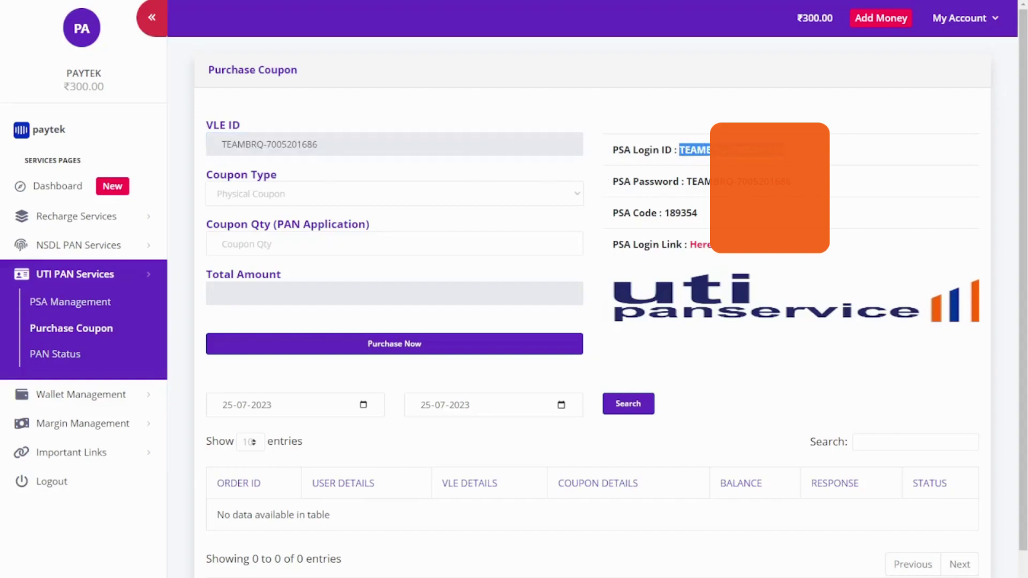
{"action": "left_click_drag", "start_coordinate": [790, 182], "coordinate": [684, 185]}
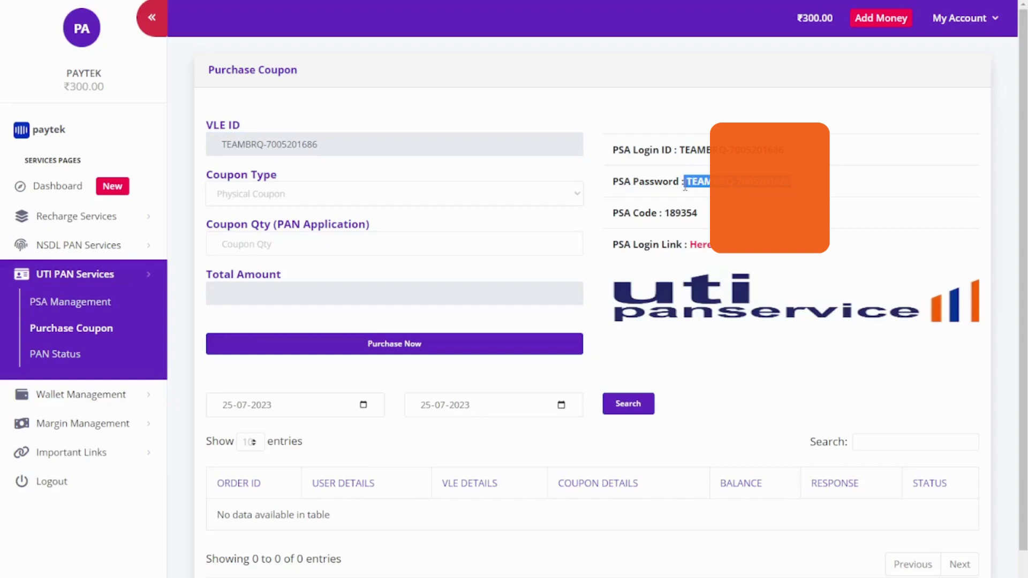
{"action": "left_click", "coordinate": [677, 217]}
Step: Follow the PSA login link and sign in to UTIITSL with the pasted PSA ID, password and the captcha
{"action": "left_click", "coordinate": [701, 249]}
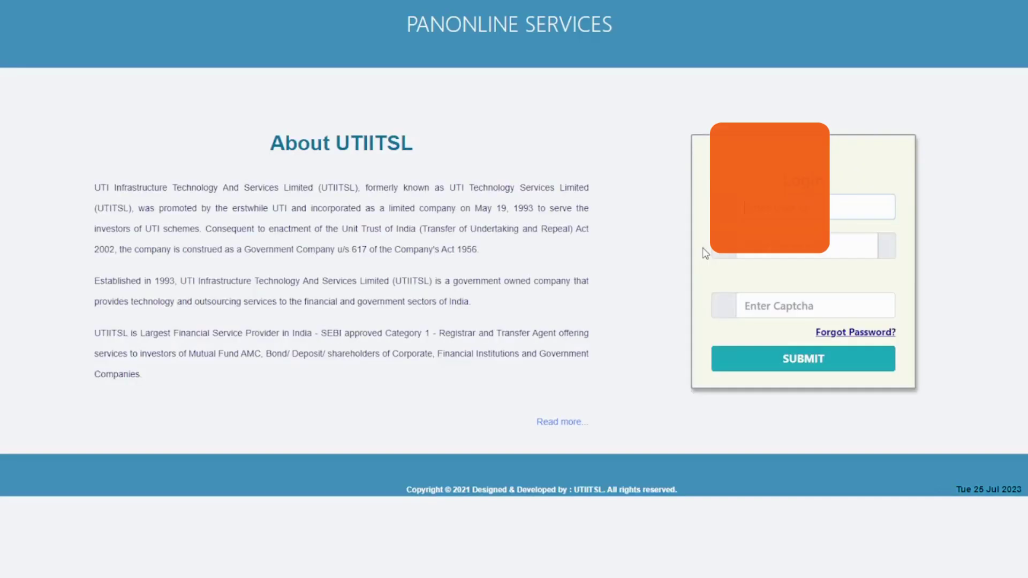
{"action": "key", "text": "Tab"}
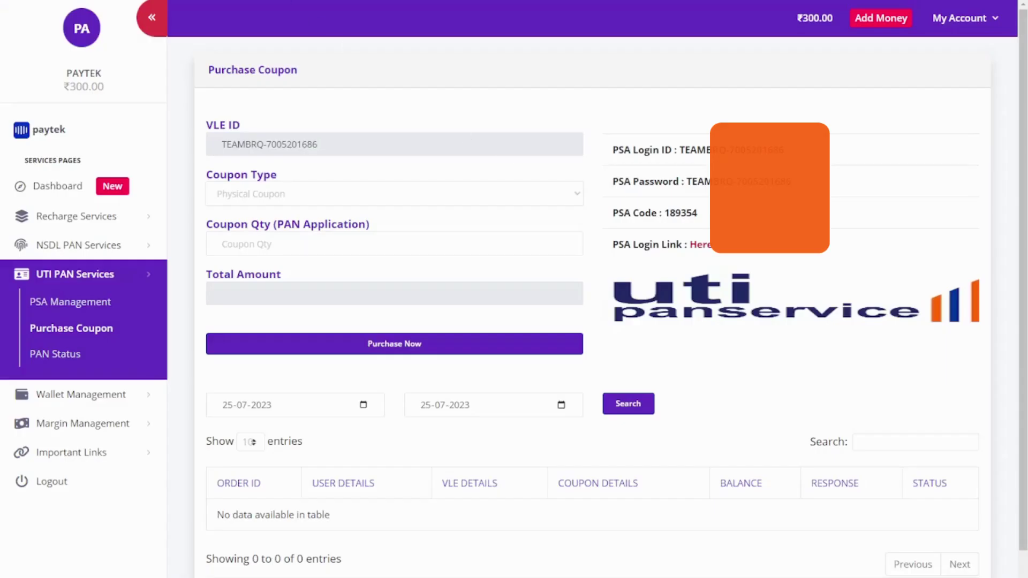
{"action": "left_click_drag", "start_coordinate": [783, 150], "coordinate": [682, 157]}
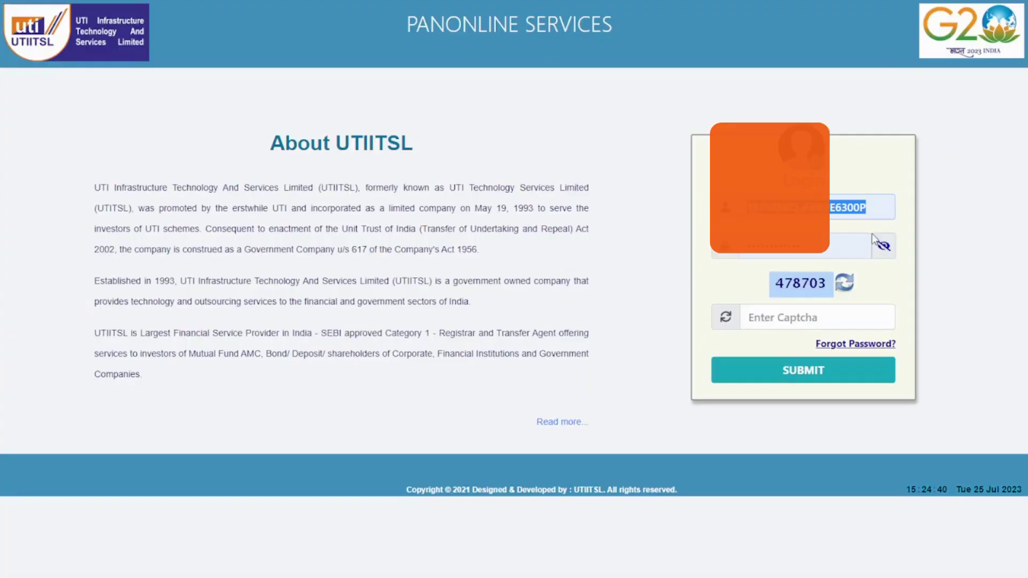
{"action": "key", "text": "ctrl+v"}
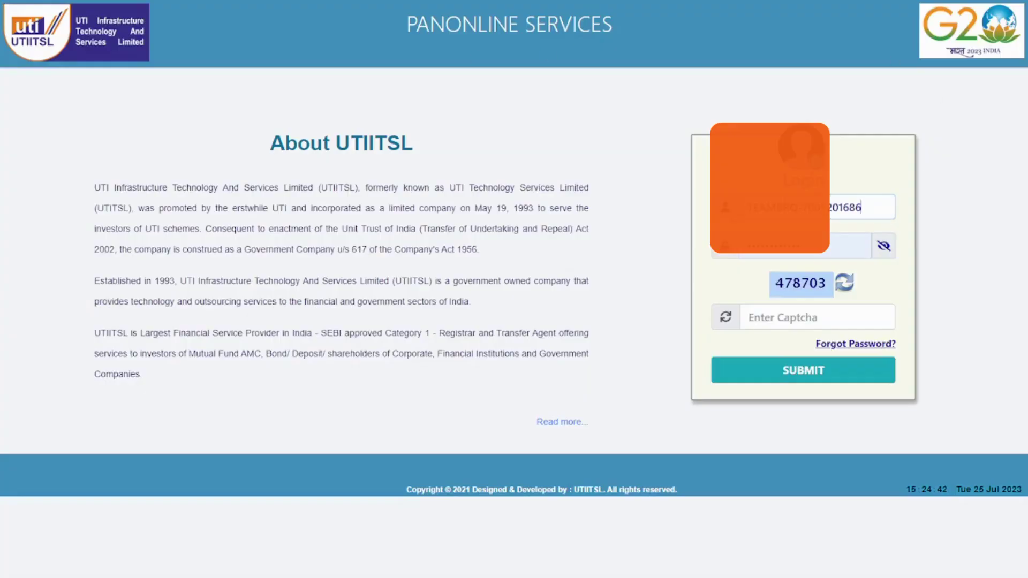
{"action": "key", "text": "ctrl+v"}
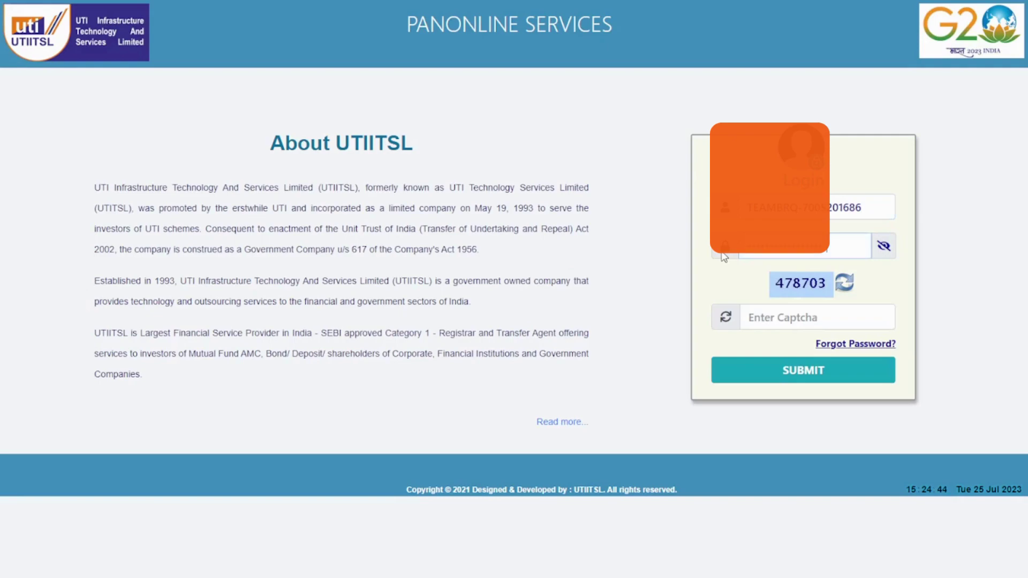
{"action": "left_click", "coordinate": [799, 308]}
{"action": "type", "text": "478"}
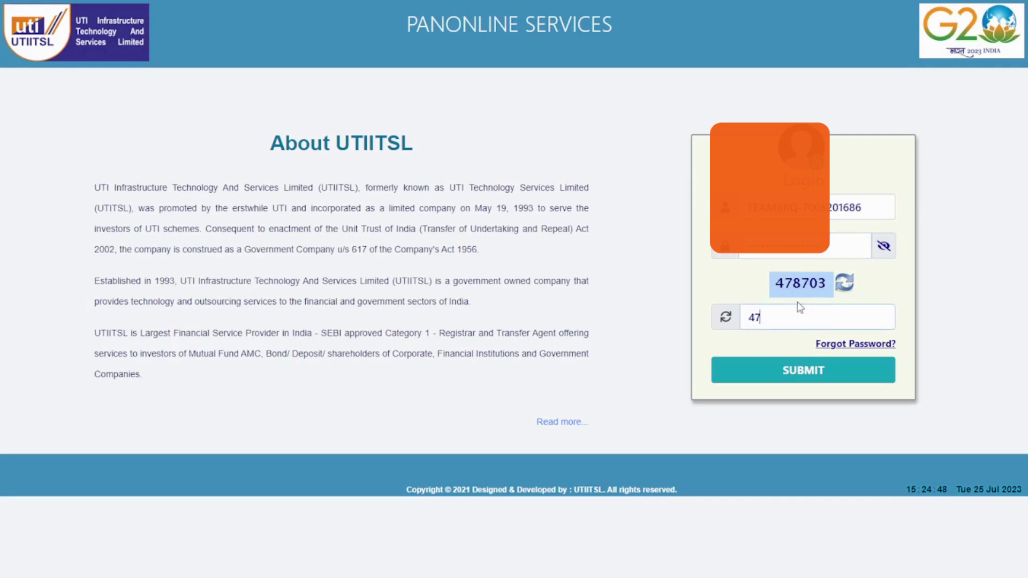
{"action": "type", "text": "703"}
{"action": "left_click", "coordinate": [833, 368]}
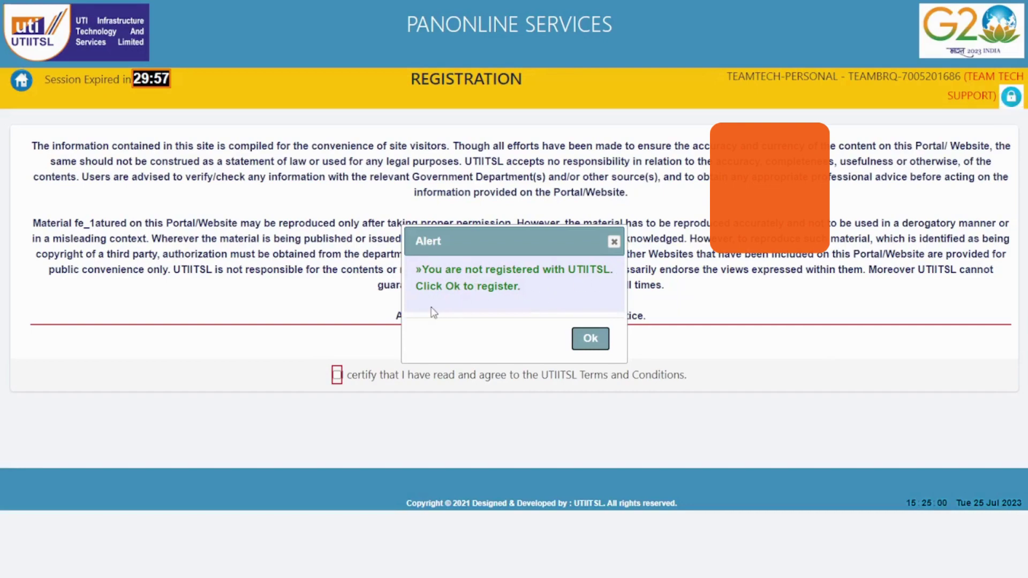
Step: Dismiss the not-registered alert, accept the terms and conditions, and review the pre-filled registration form
{"action": "left_click", "coordinate": [591, 341]}
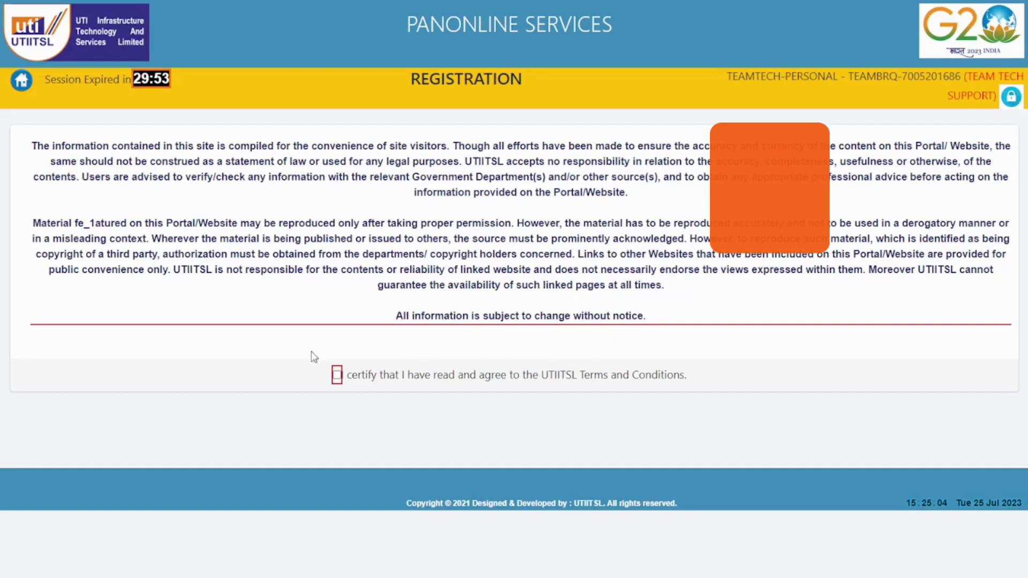
{"action": "left_click", "coordinate": [337, 374]}
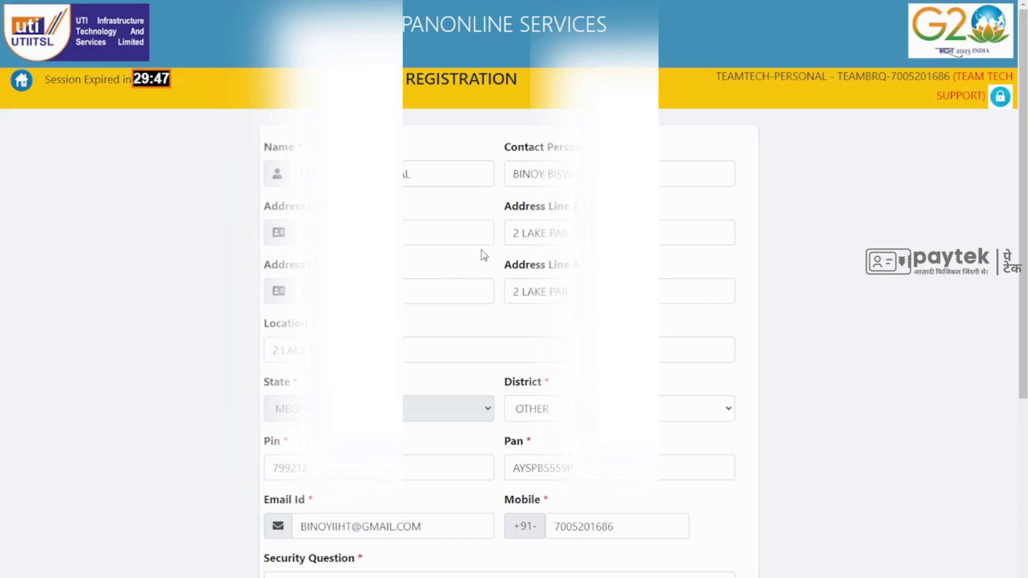
{"action": "scroll", "coordinate": [445, 256], "scroll_direction": "down", "scroll_amount": 2}
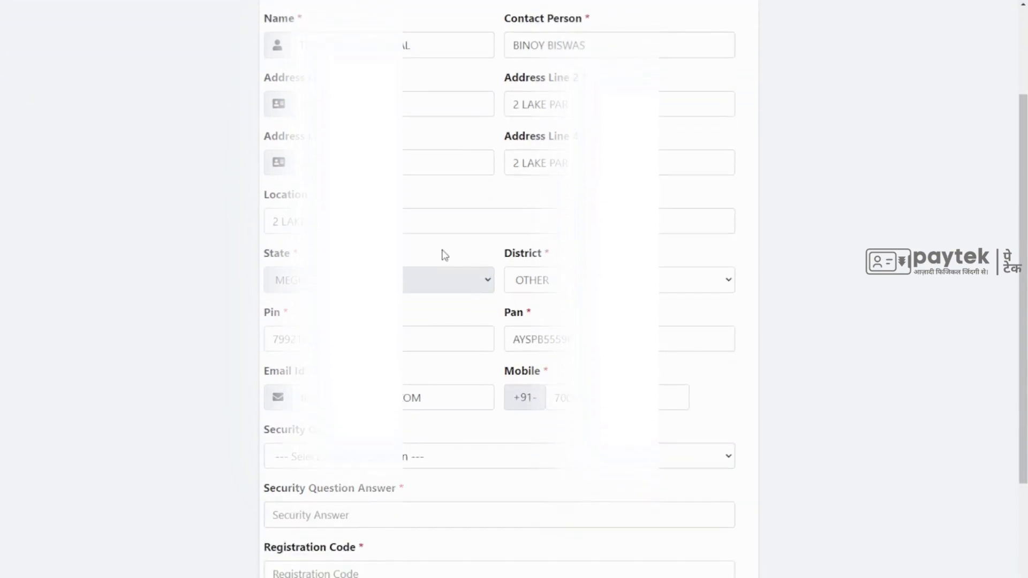
{"action": "scroll", "coordinate": [444, 256], "scroll_direction": "down", "scroll_amount": 1}
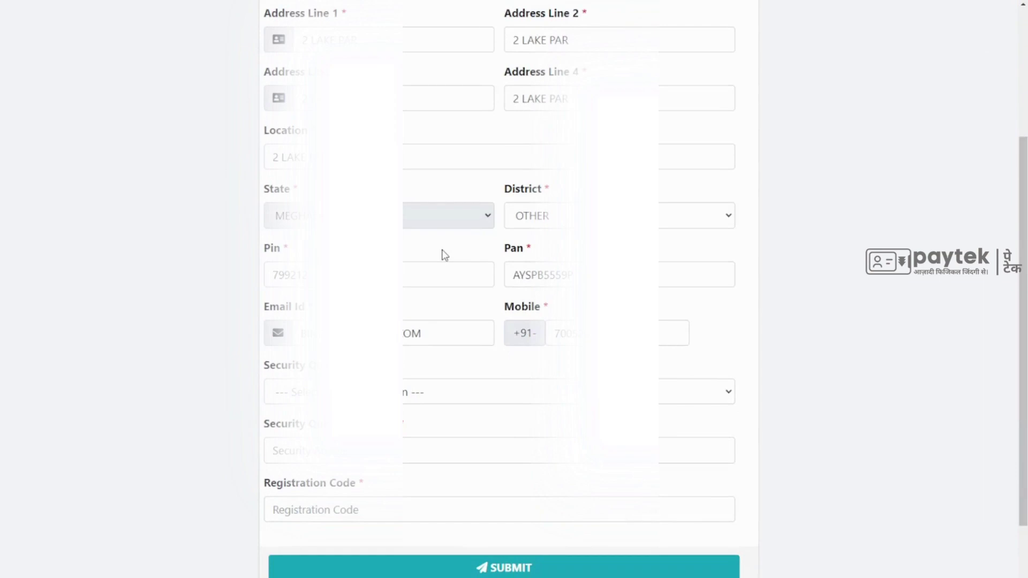
{"action": "scroll", "coordinate": [444, 255], "scroll_direction": "up", "scroll_amount": 3}
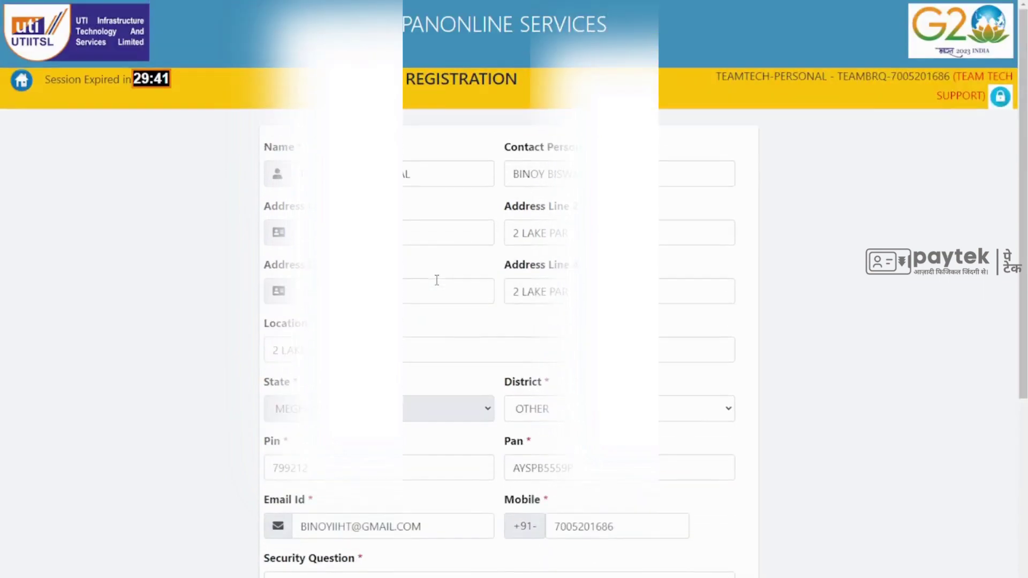
{"action": "scroll", "coordinate": [516, 227], "scroll_direction": "down", "scroll_amount": 4}
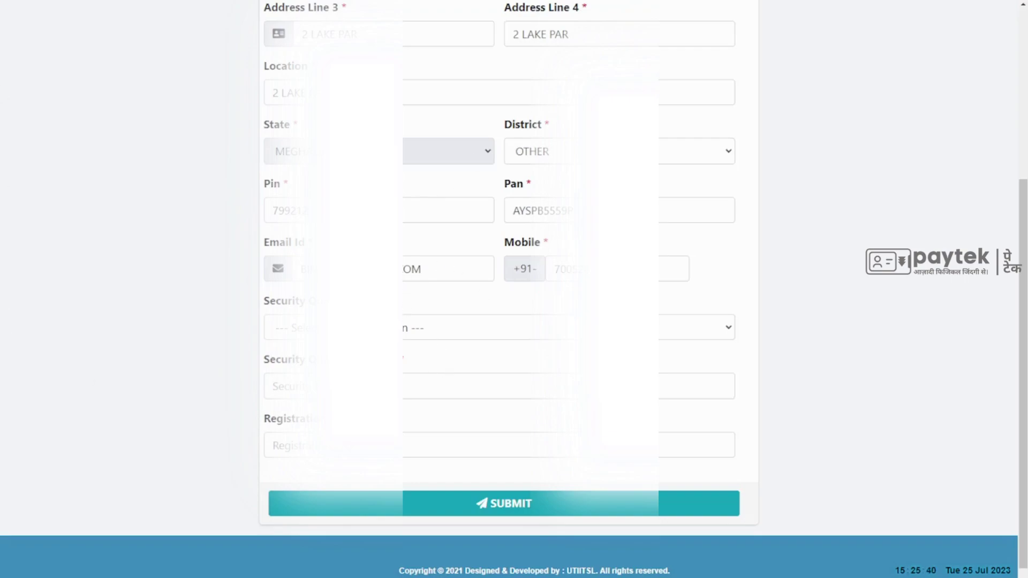
Step: Choose the mother's maiden name security question and enter a security answer
{"action": "left_click", "coordinate": [498, 327]}
{"action": "key", "text": "Down"}
{"action": "key", "text": "Tab"}
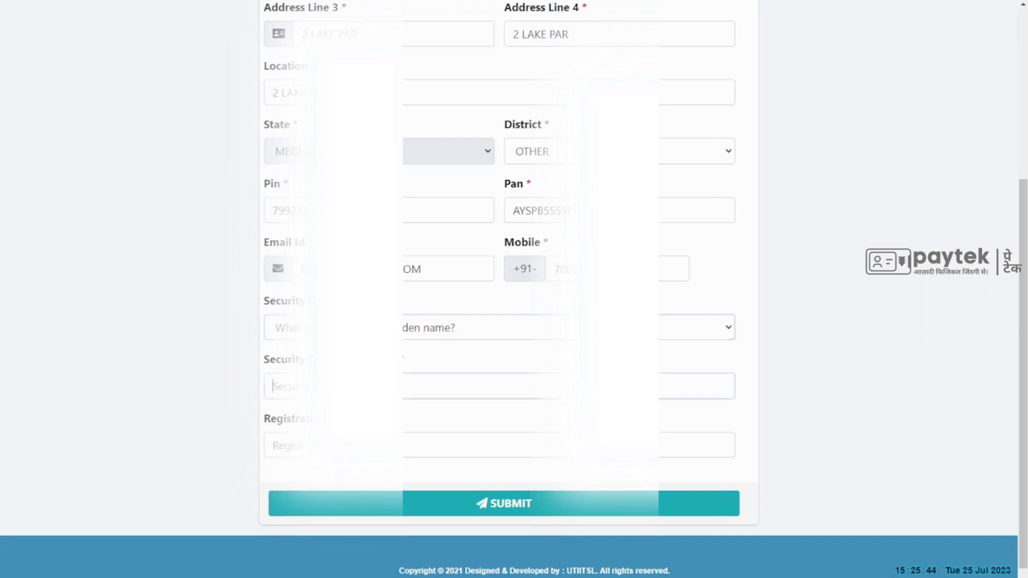
{"action": "left_click", "coordinate": [498, 445]}
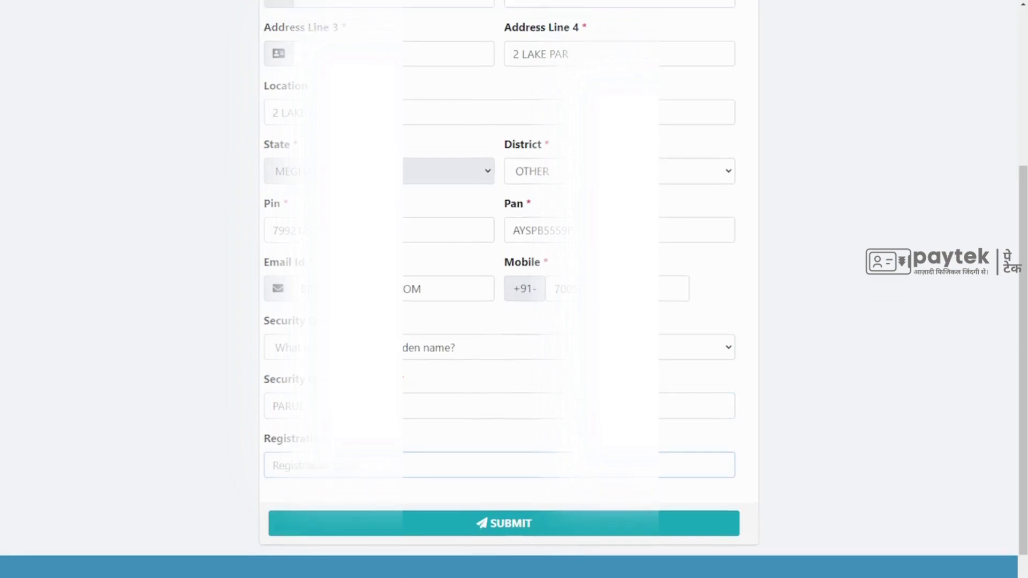
{"action": "scroll", "coordinate": [514, 289], "scroll_direction": "up", "scroll_amount": 5}
{"action": "scroll", "coordinate": [514, 290], "scroll_direction": "down", "scroll_amount": 5}
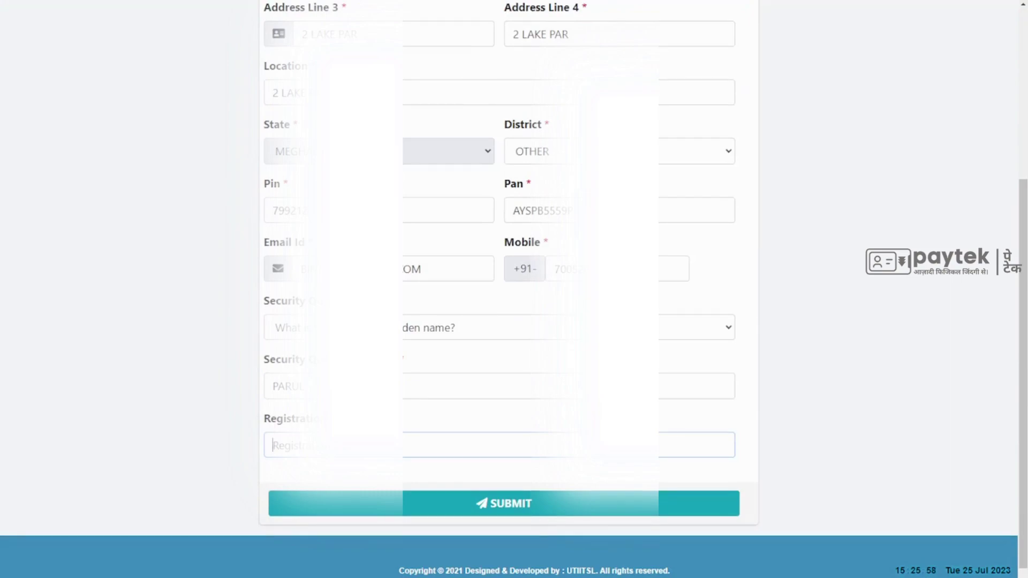
Step: Copy the registration code from Paytek, paste it into Registration Code, and submit the form
{"action": "key", "text": "ctrl+Tab"}
{"action": "double_click", "coordinate": [677, 213]}
{"action": "key", "text": "ctrl+c"}
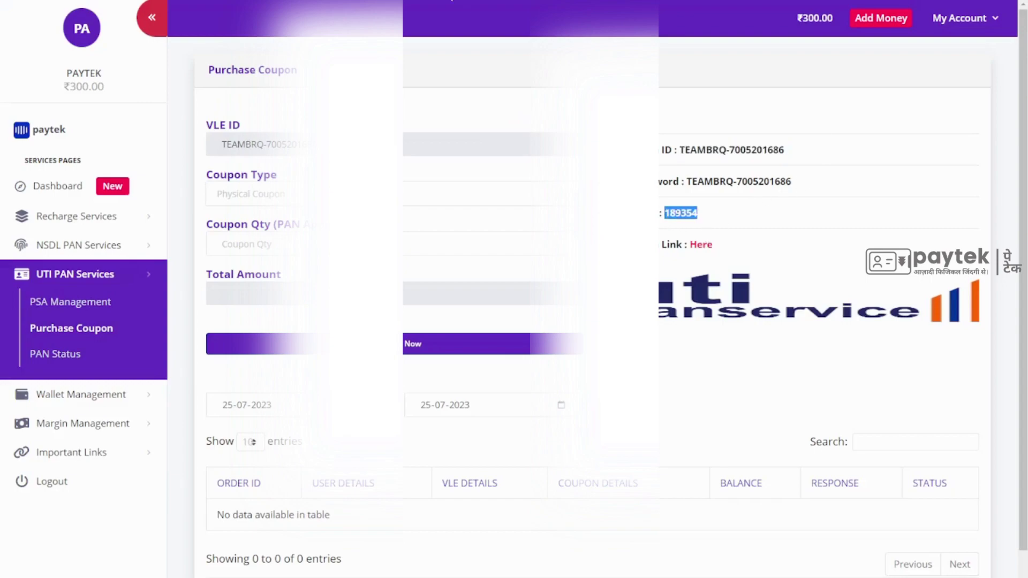
{"action": "key", "text": "ctrl+Tab"}
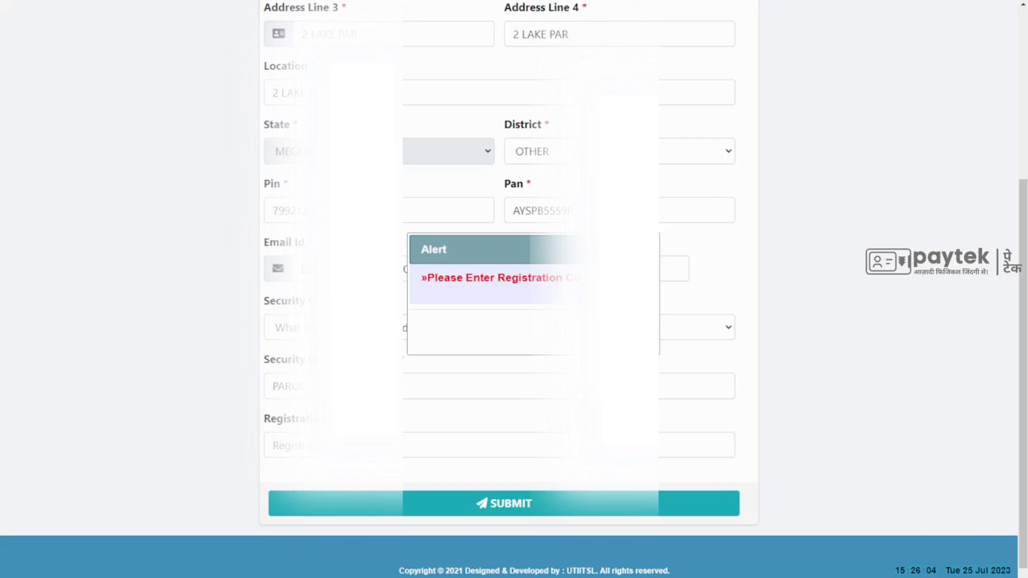
{"action": "left_click", "coordinate": [461, 441]}
{"action": "key", "text": "ctrl+v"}
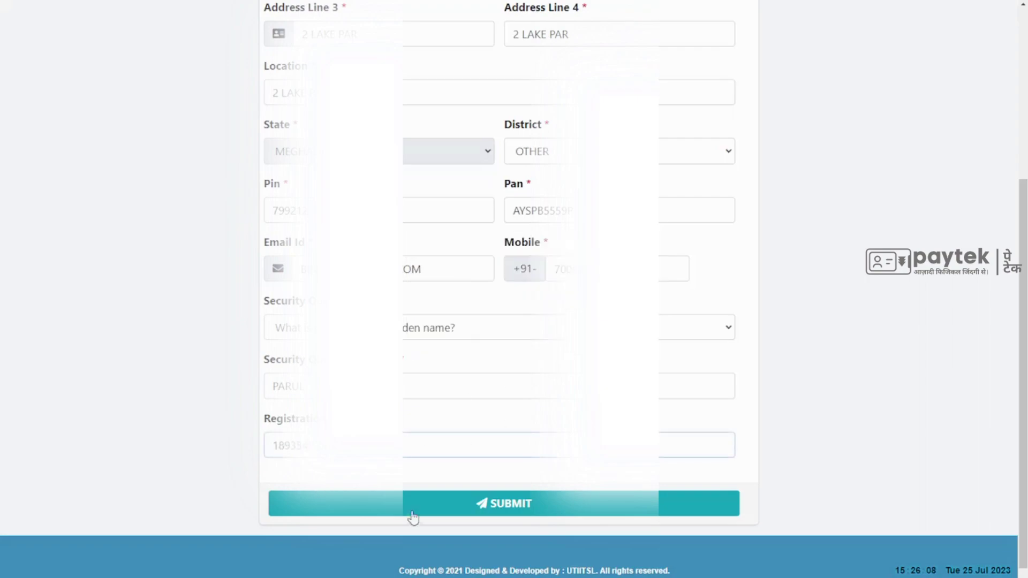
{"action": "left_click", "coordinate": [531, 505]}
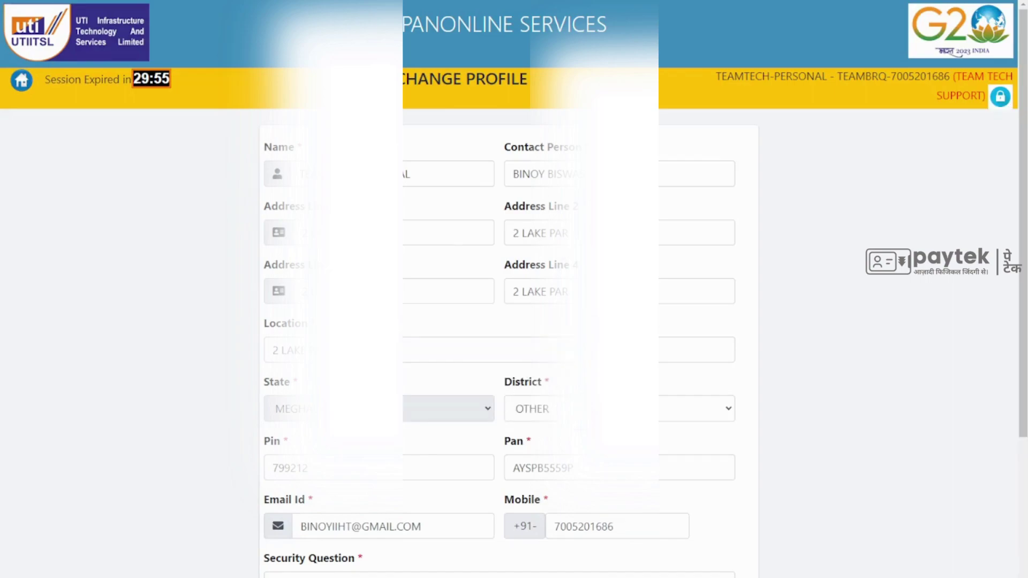
Step: Re-select the maiden-name security question and overwrite the existing security answer
{"action": "scroll", "coordinate": [537, 285], "scroll_direction": "down", "scroll_amount": 2}
{"action": "left_click", "coordinate": [537, 286]}
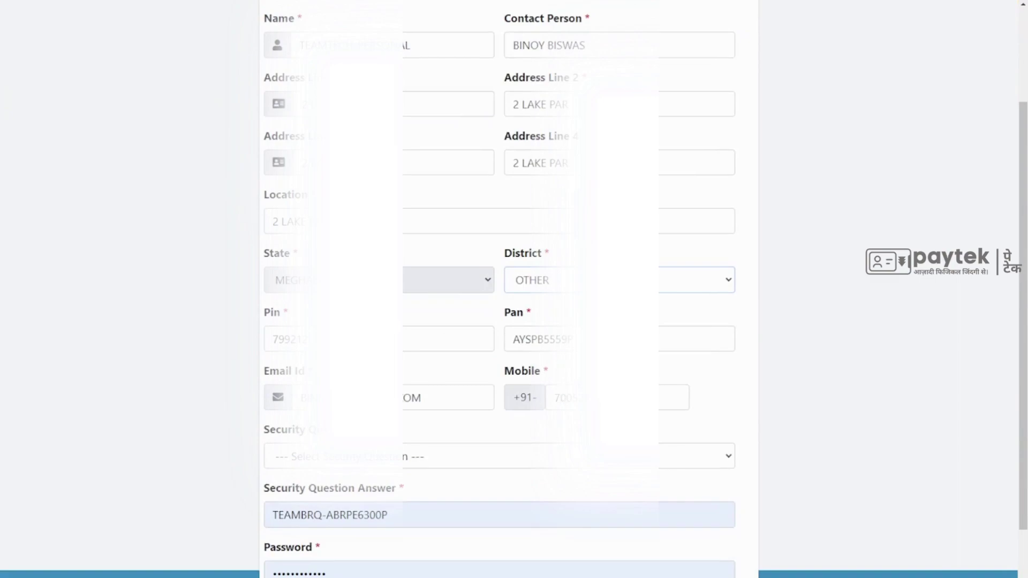
{"action": "scroll", "coordinate": [404, 444], "scroll_direction": "down", "scroll_amount": 1}
{"action": "left_click", "coordinate": [482, 391]}
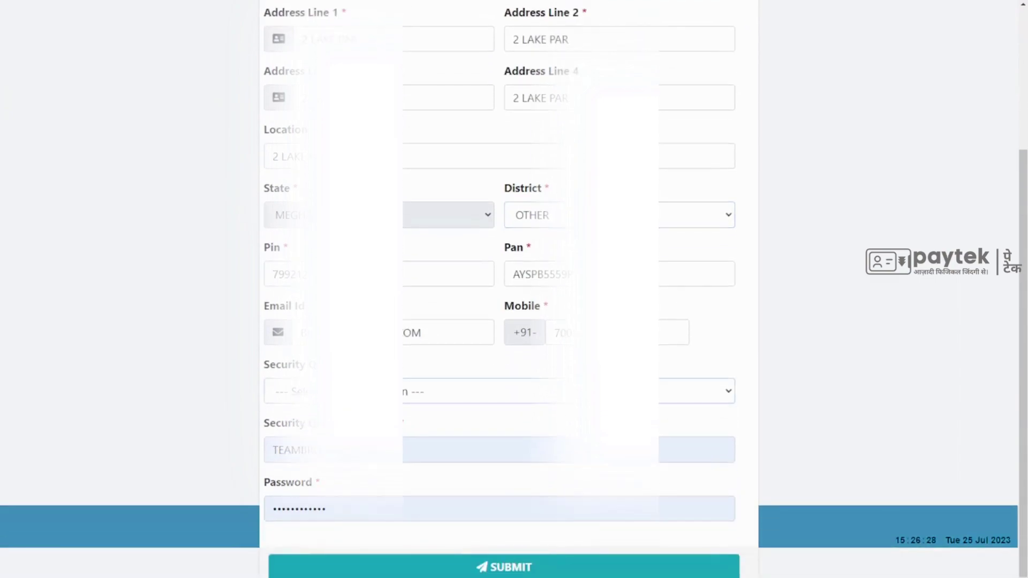
{"action": "left_click", "coordinate": [527, 423]}
{"action": "left_click_drag", "start_coordinate": [435, 448], "coordinate": [271, 446]}
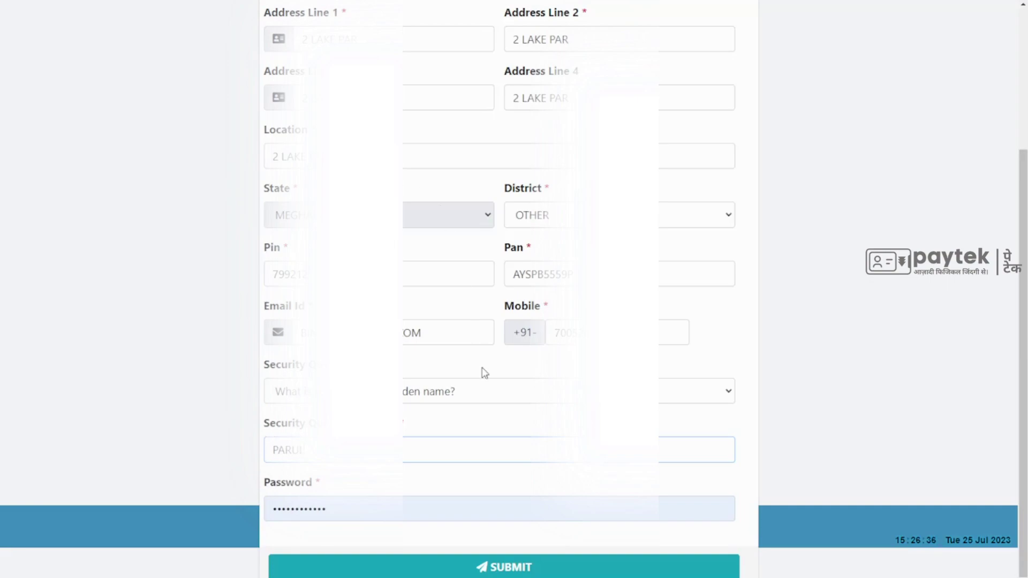
{"action": "left_click", "coordinate": [372, 507]}
Step: Paste the PSA password, change District from OTHER to West Garo, and resubmit the profile
{"action": "scroll", "coordinate": [374, 489], "scroll_direction": "up", "scroll_amount": 3}
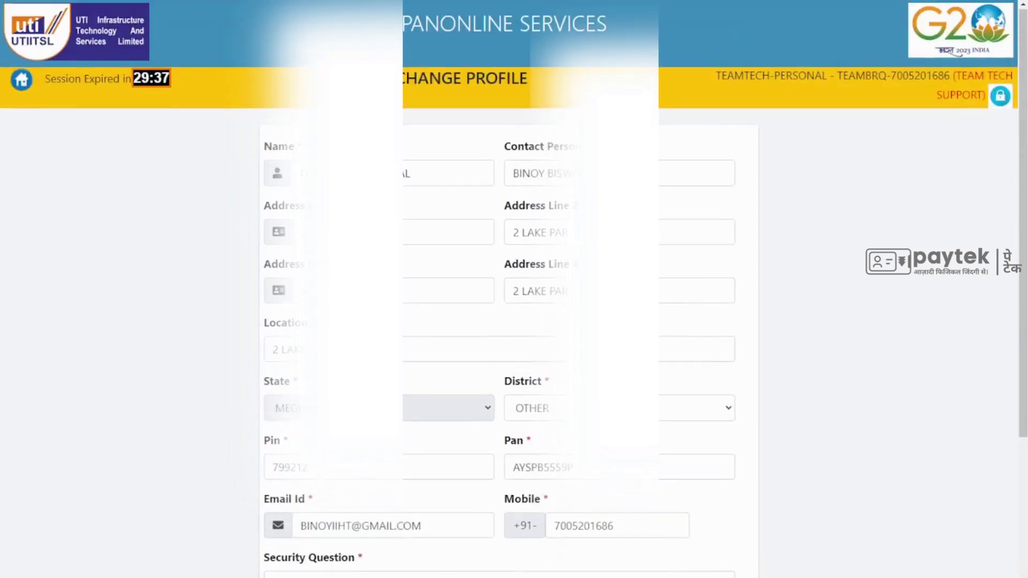
{"action": "scroll", "coordinate": [374, 488], "scroll_direction": "down", "scroll_amount": 3}
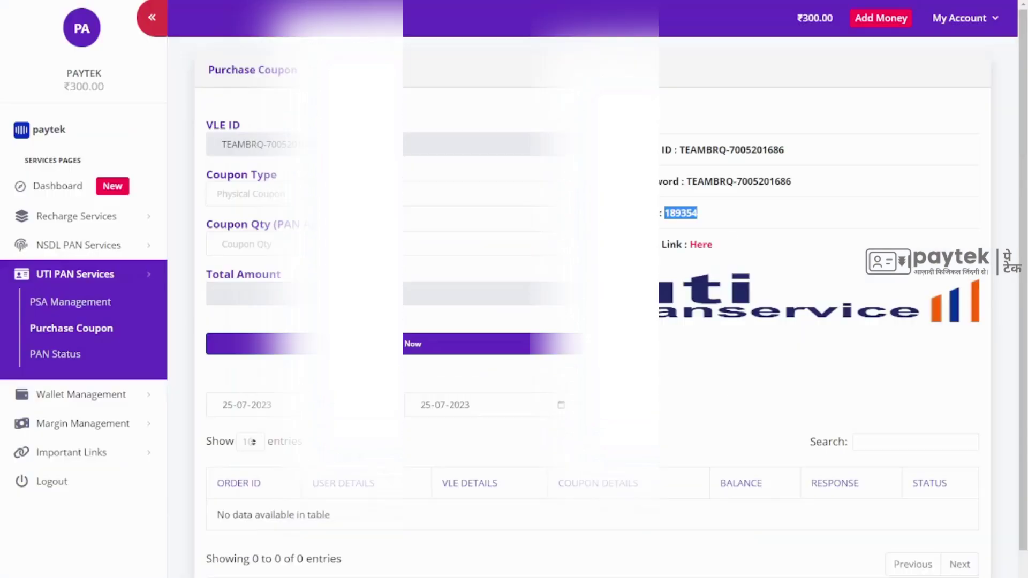
{"action": "left_click_drag", "start_coordinate": [784, 150], "coordinate": [682, 156]}
{"action": "key", "text": "ctrl+c"}
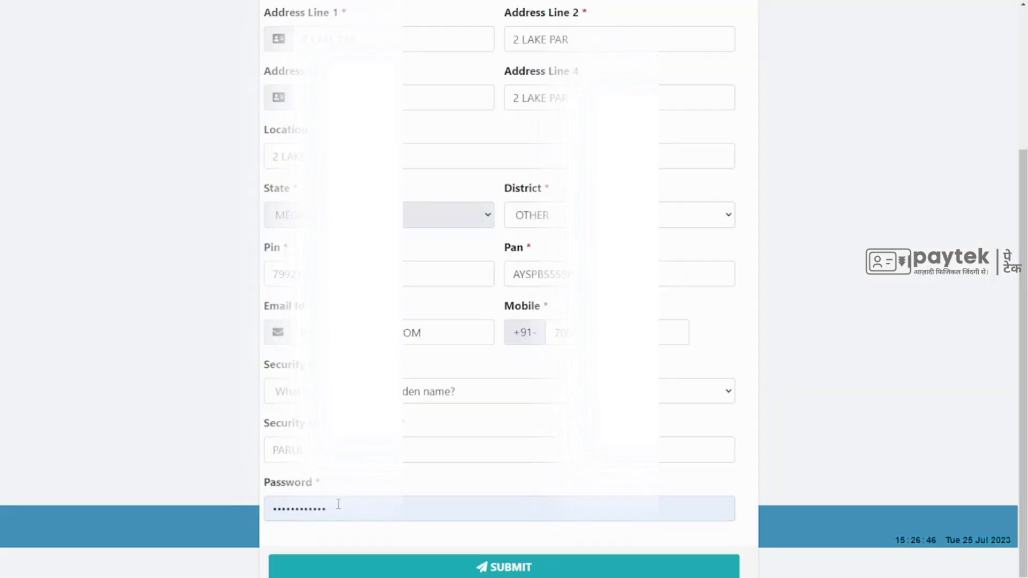
{"action": "left_click_drag", "start_coordinate": [337, 504], "coordinate": [265, 531]}
{"action": "key", "text": "ctrl+v"}
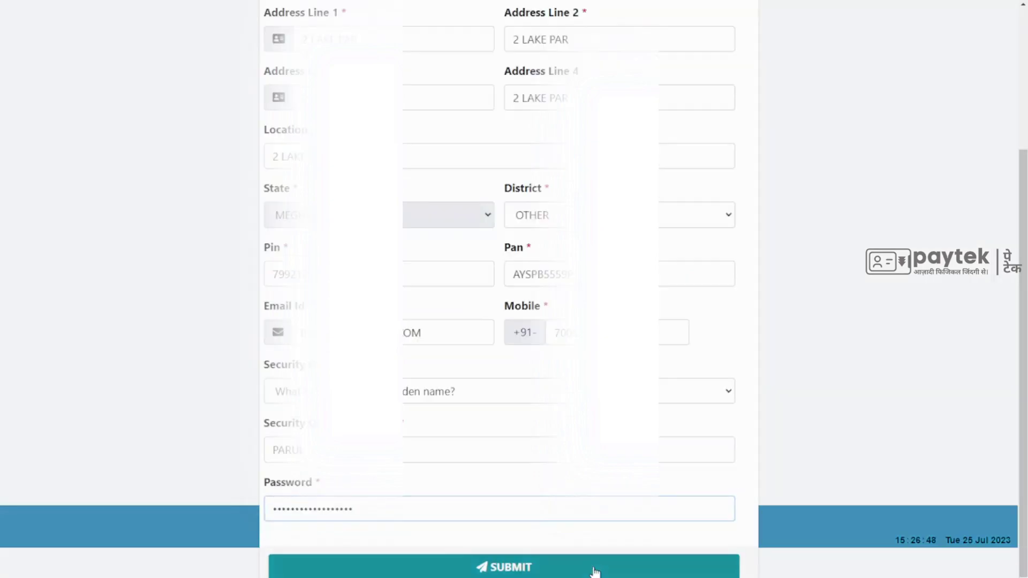
{"action": "left_click", "coordinate": [568, 572]}
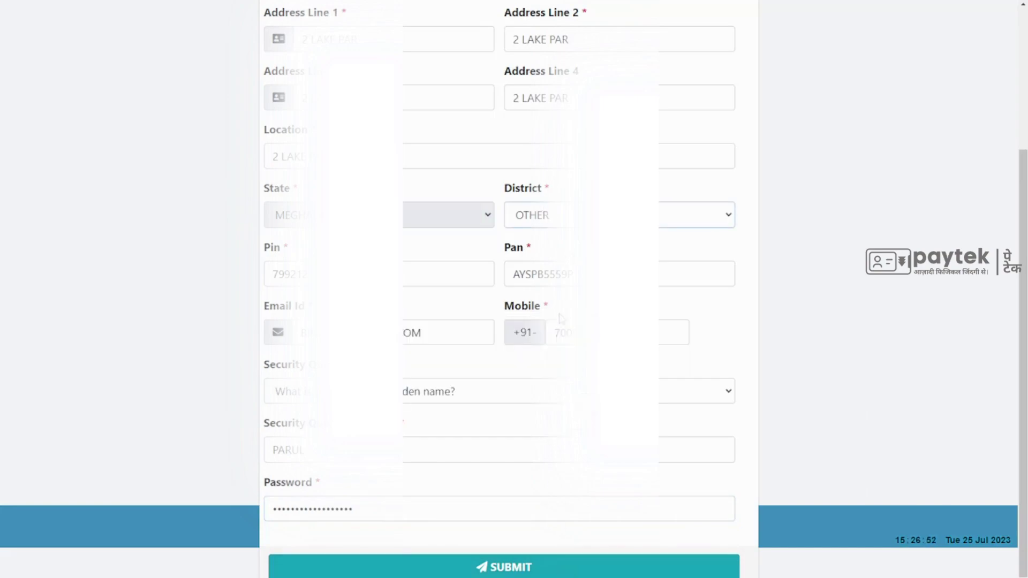
{"action": "key", "text": "w"}
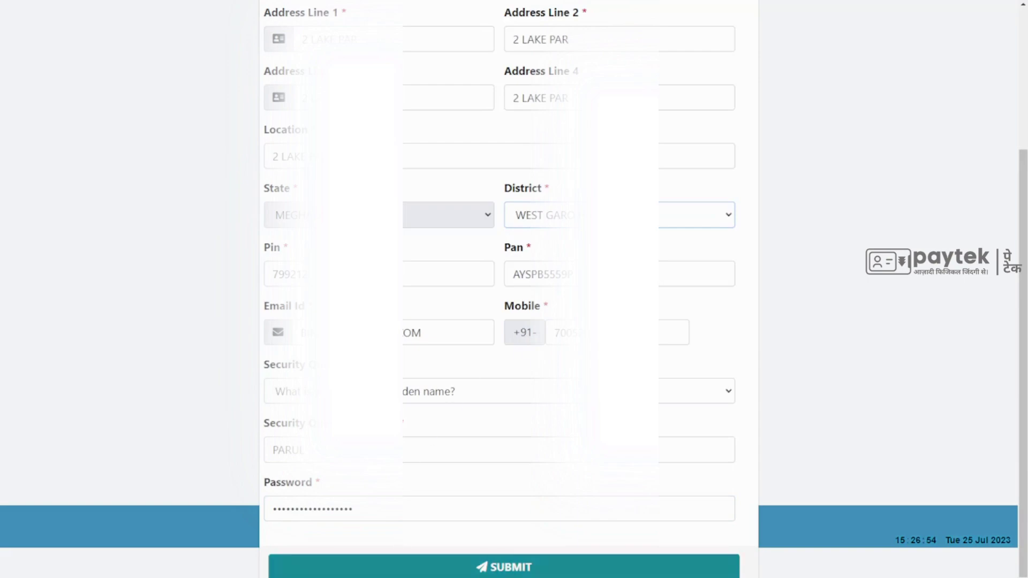
{"action": "left_click", "coordinate": [450, 570]}
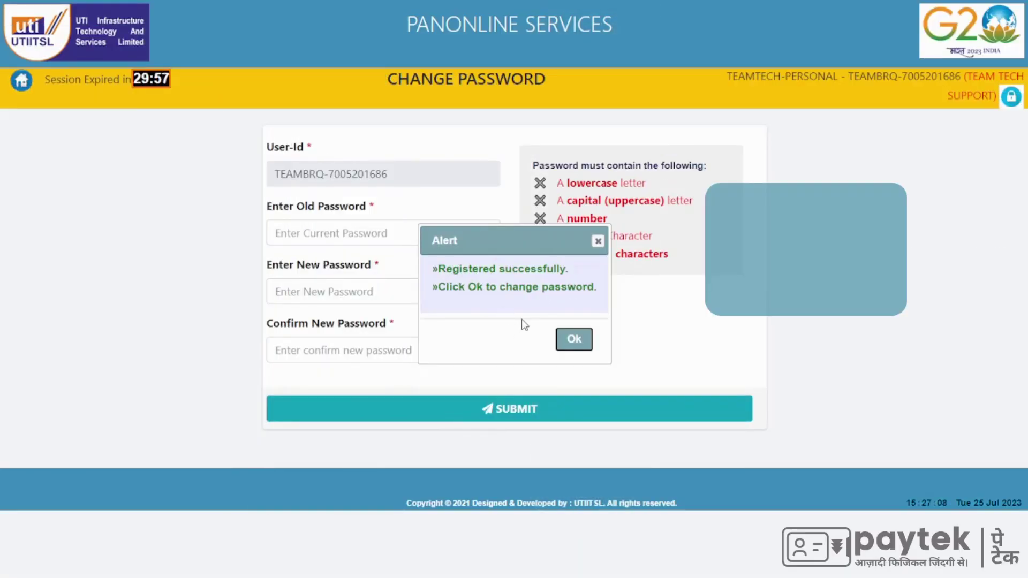
Step: Dismiss the success alert and replace the old password with a new rule-compliant password, confirmed twice
{"action": "left_click", "coordinate": [576, 341]}
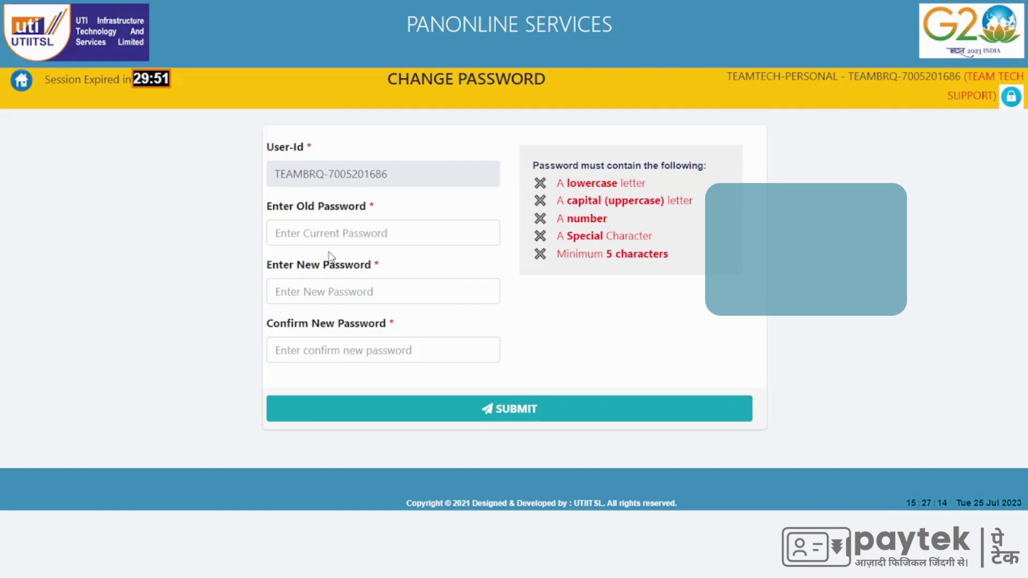
{"action": "key", "text": "ctrl+v"}
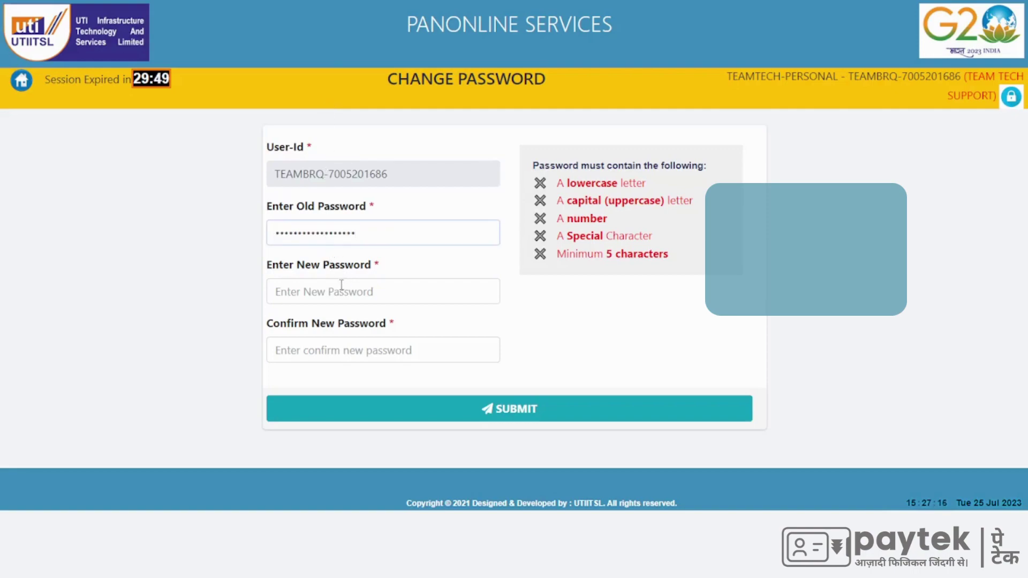
{"action": "left_click", "coordinate": [336, 287]}
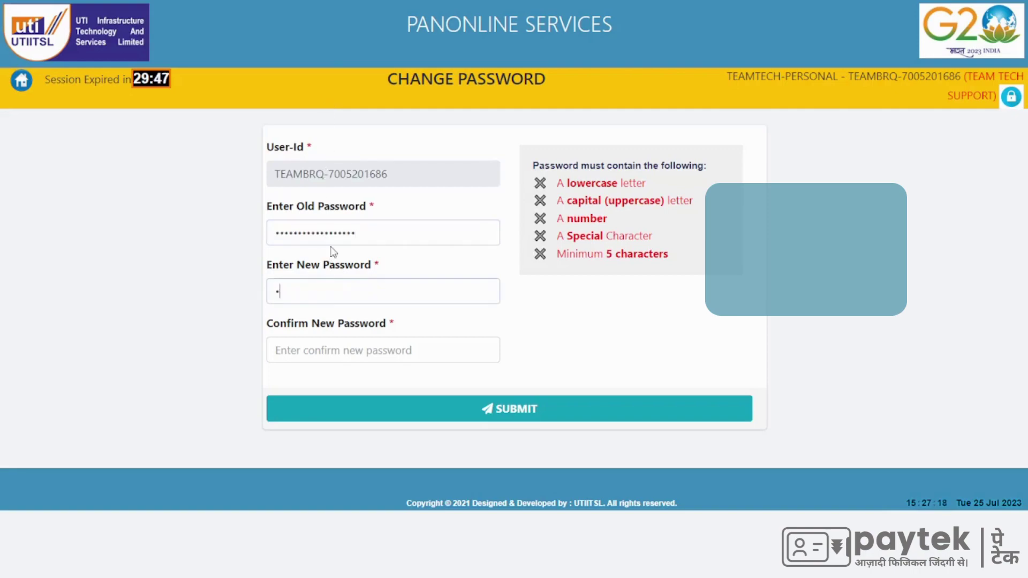
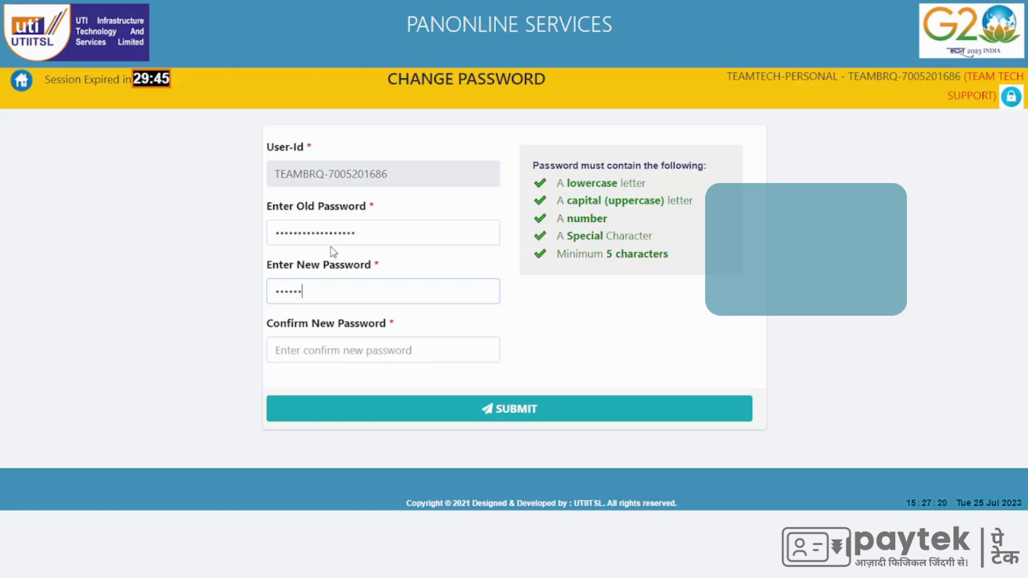
{"action": "left_click", "coordinate": [349, 348]}
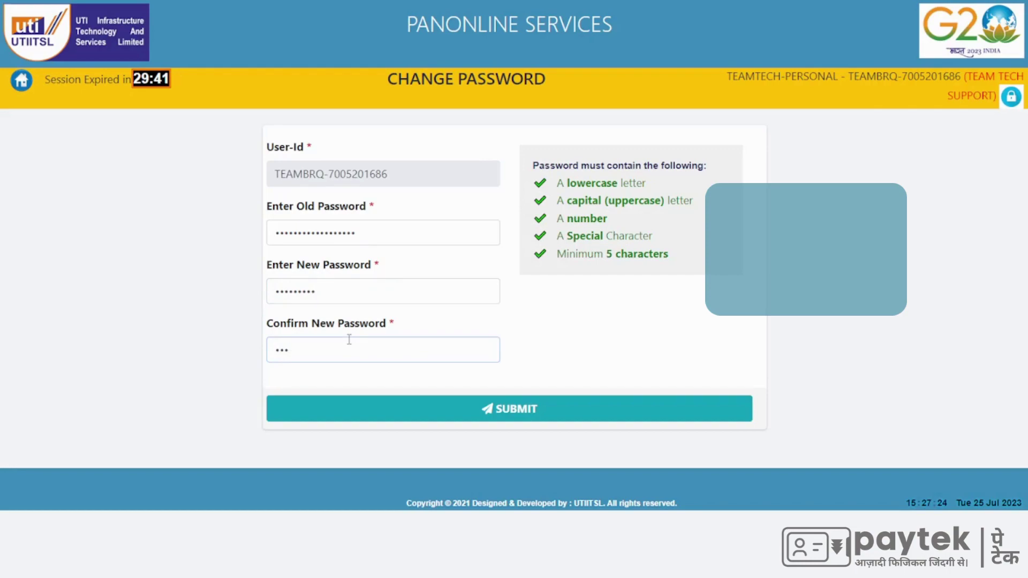
{"action": "left_click", "coordinate": [505, 422]}
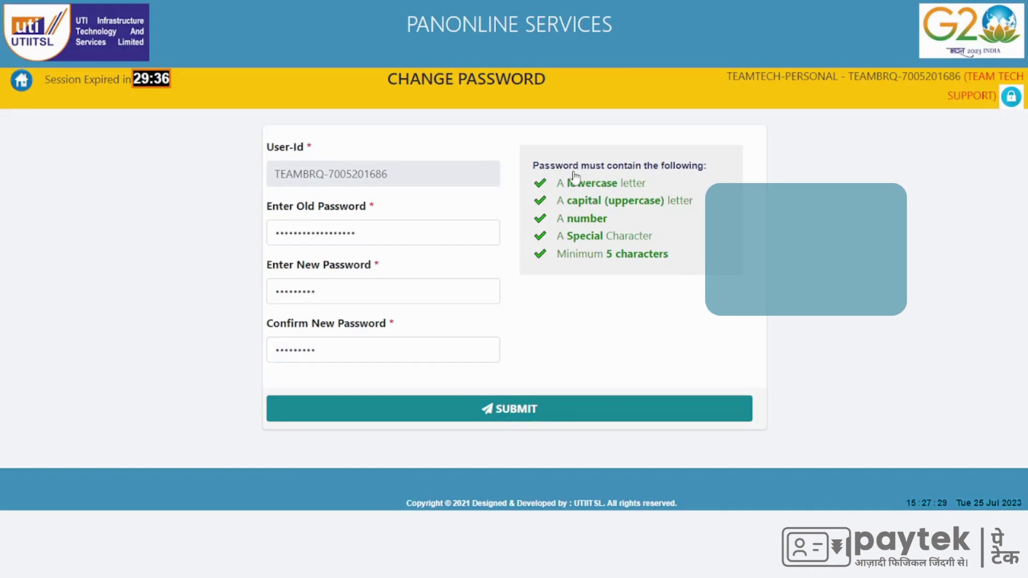
{"action": "left_click", "coordinate": [527, 414]}
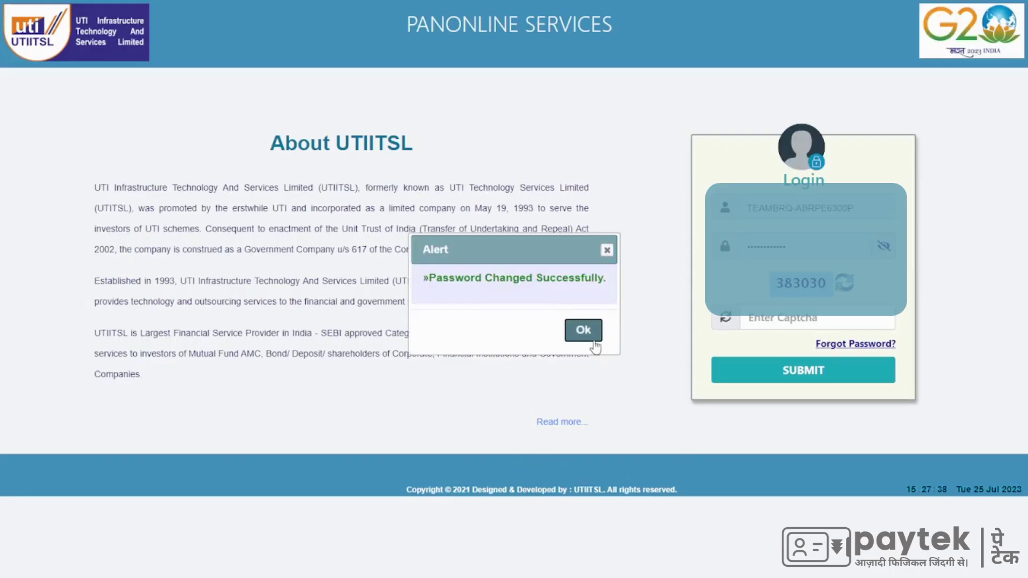
Step: Dismiss the confirmation and try signing in with the pasted PSA login ID, a password and the captcha
{"action": "left_click", "coordinate": [583, 331]}
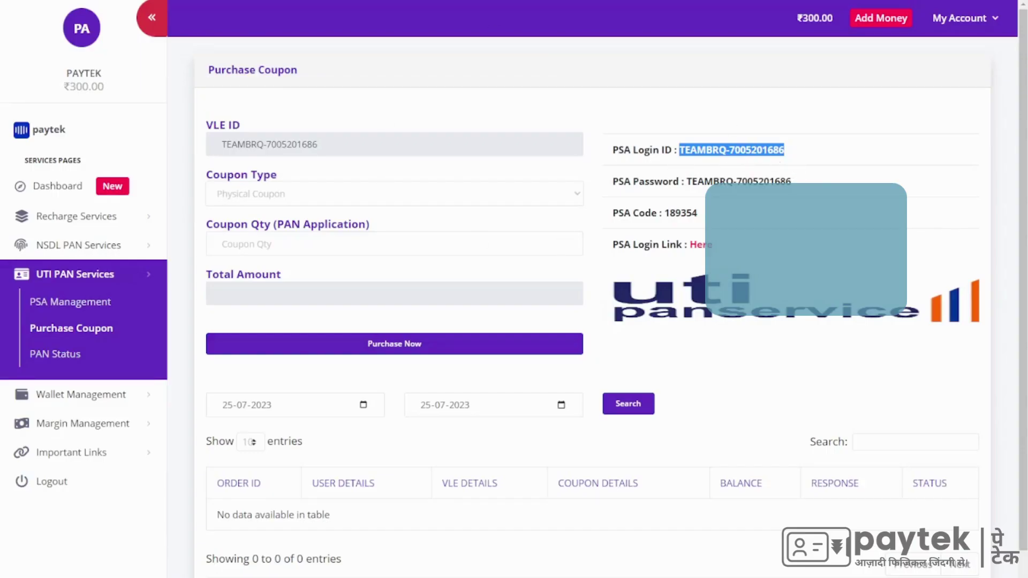
{"action": "key", "text": "alt+Tab"}
{"action": "left_click_drag", "start_coordinate": [866, 208], "coordinate": [735, 216]}
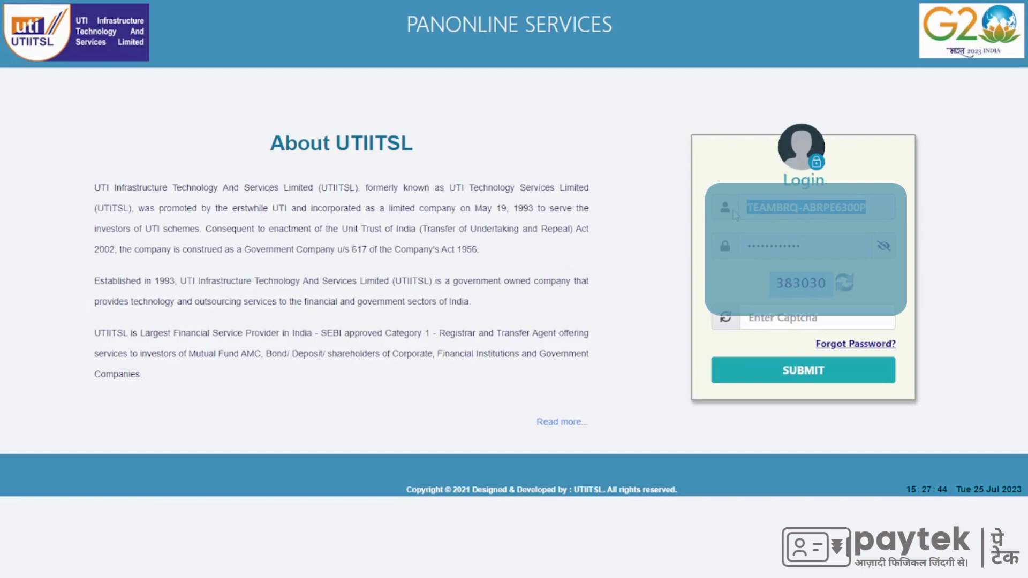
{"action": "key", "text": "ctrl+v"}
{"action": "left_click_drag", "start_coordinate": [811, 247], "coordinate": [698, 249]}
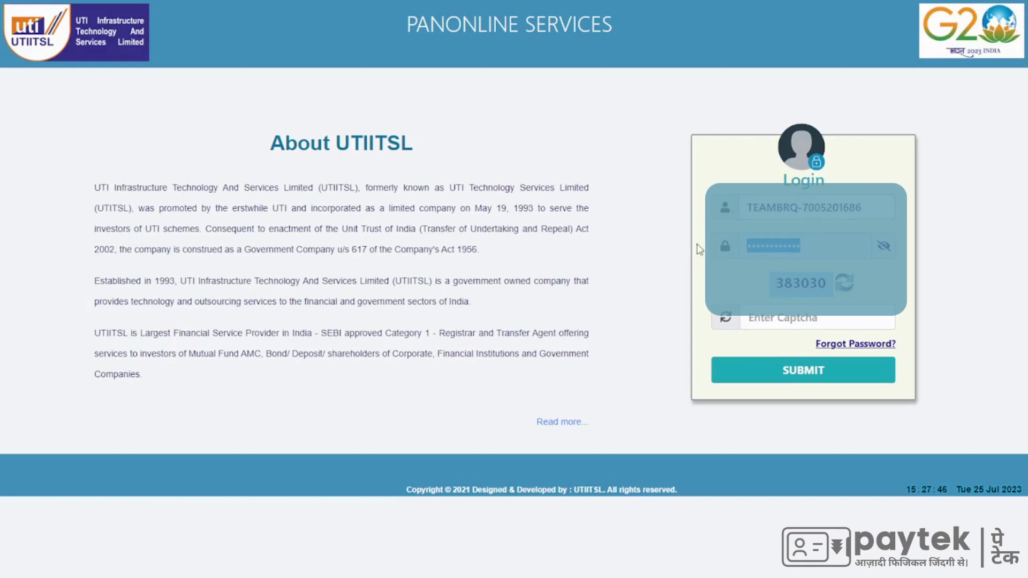
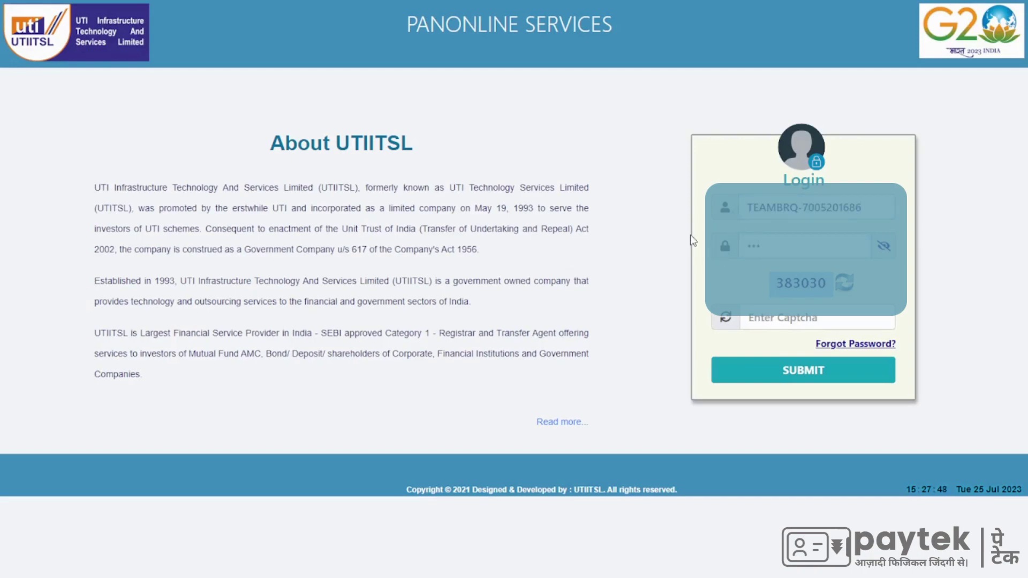
{"action": "left_click", "coordinate": [838, 316]}
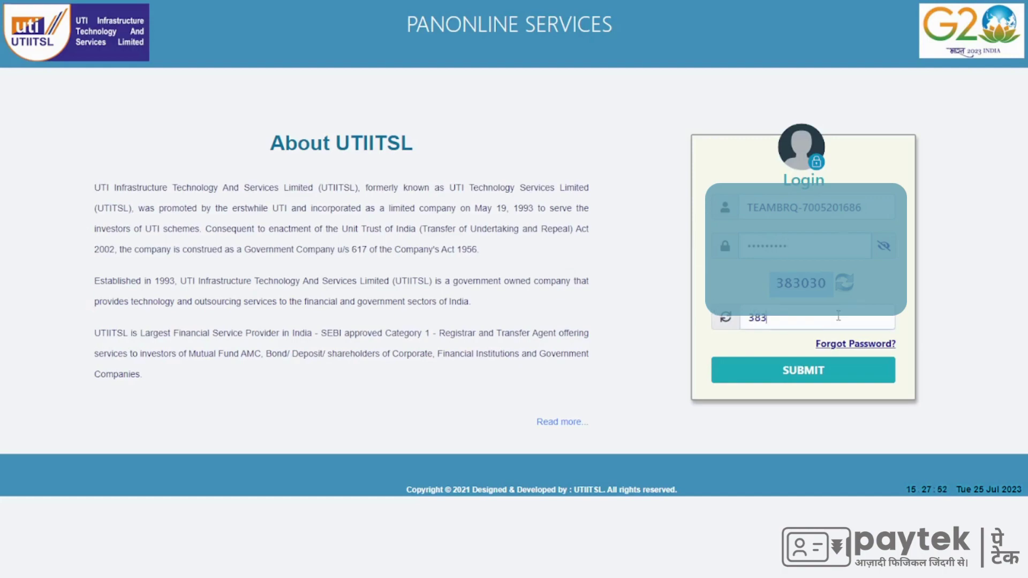
{"action": "left_click", "coordinate": [822, 372]}
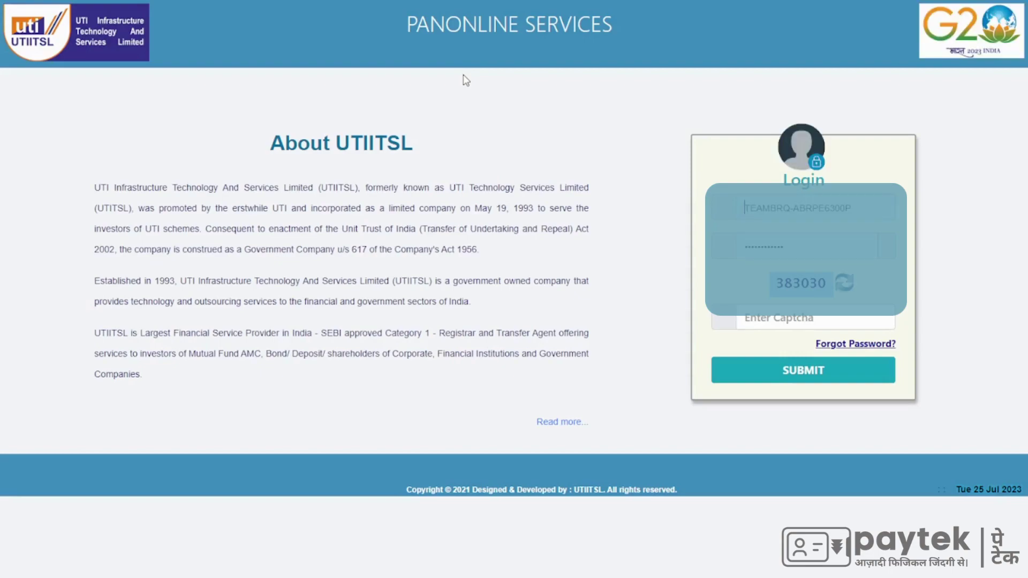
Step: Retry the sign-in using the saved PSA login, a retyped password and the captcha
{"action": "left_click", "coordinate": [860, 208]}
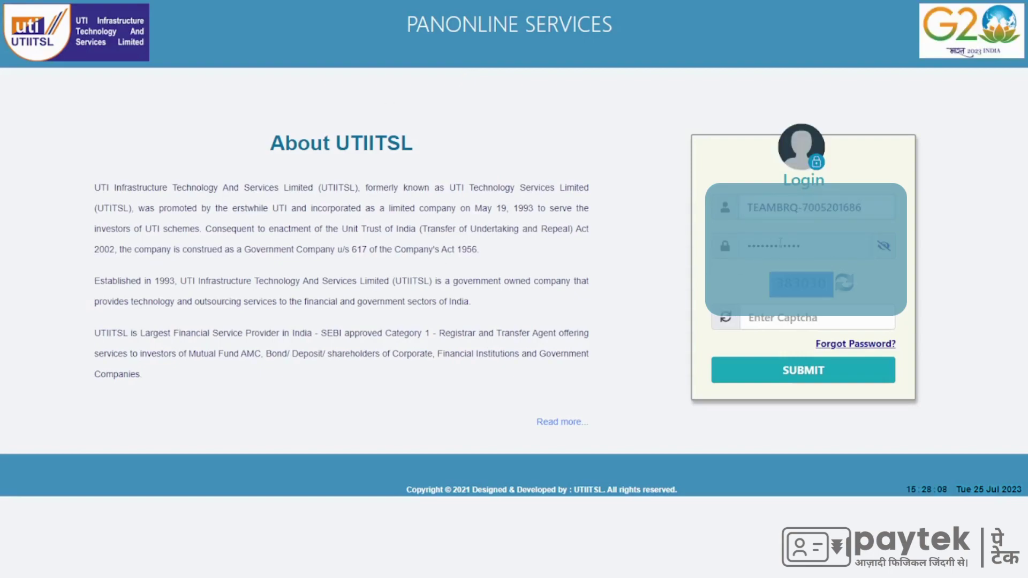
{"action": "left_click_drag", "start_coordinate": [803, 245], "coordinate": [574, 242]}
{"action": "type", "text": "***"}
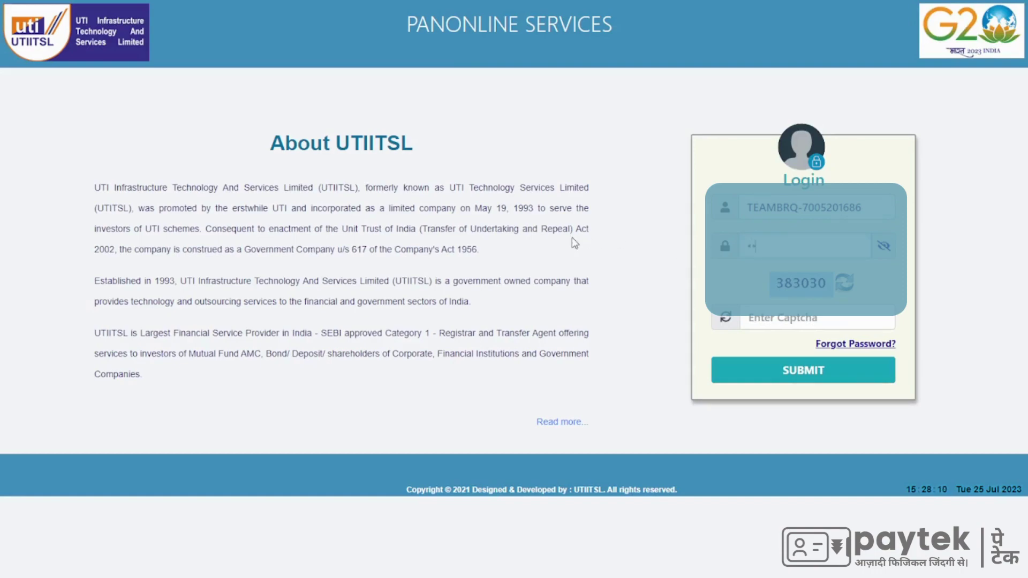
{"action": "type", "text": "*"}
{"action": "key", "text": "Tab"}
{"action": "type", "text": "383030"}
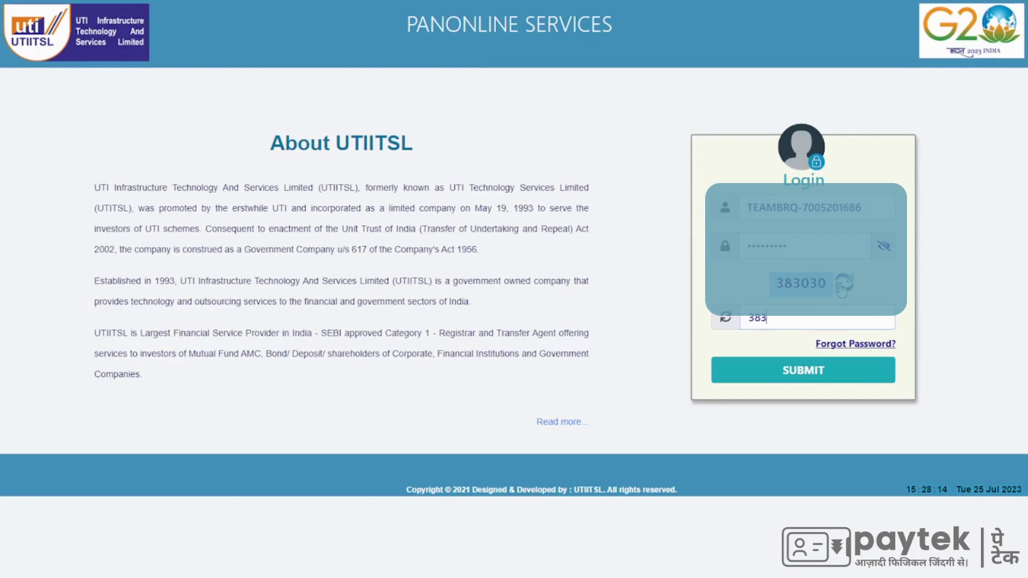
{"action": "left_click", "coordinate": [799, 371]}
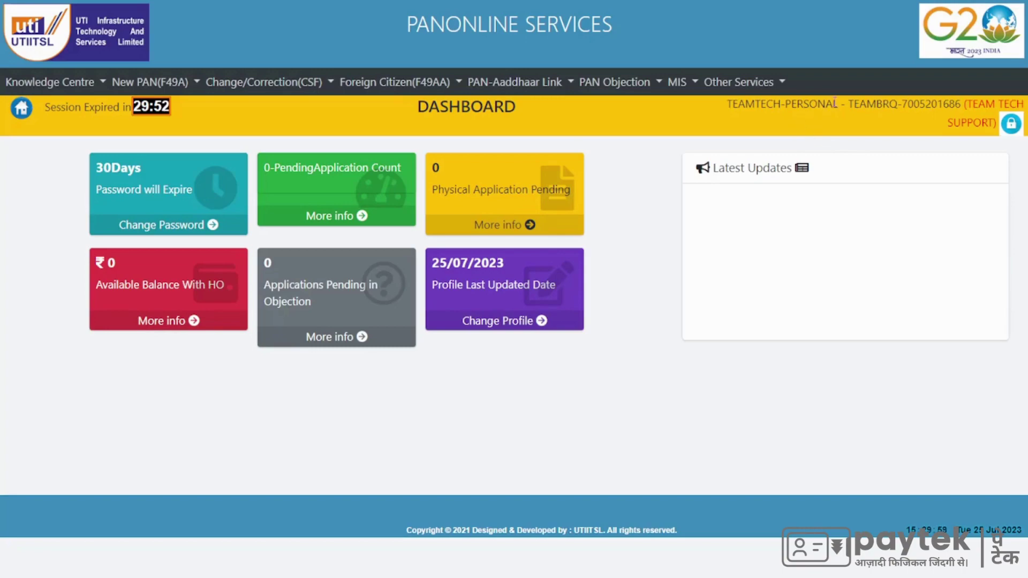
Step: Review the PSA dashboard header, highlighting the account name and the TEAM TECH SUPPORT label
{"action": "left_click_drag", "start_coordinate": [841, 102], "coordinate": [732, 103]}
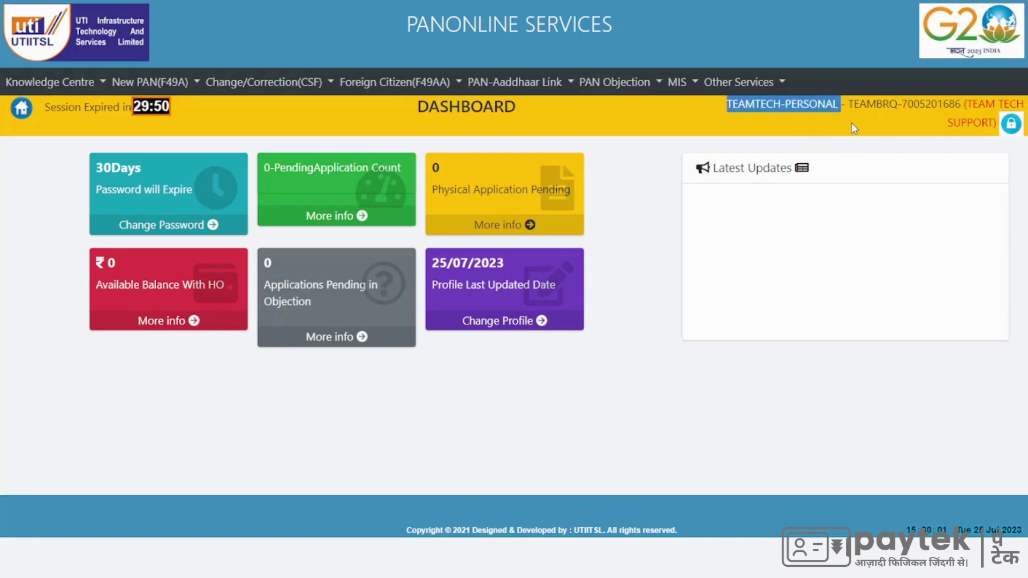
{"action": "left_click", "coordinate": [869, 119]}
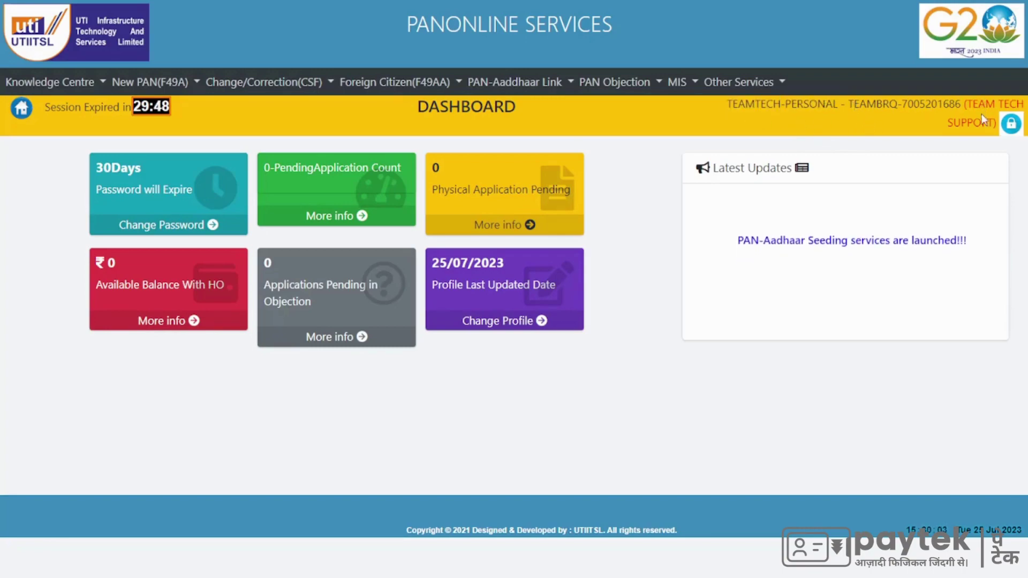
{"action": "left_click_drag", "start_coordinate": [996, 124], "coordinate": [965, 103]}
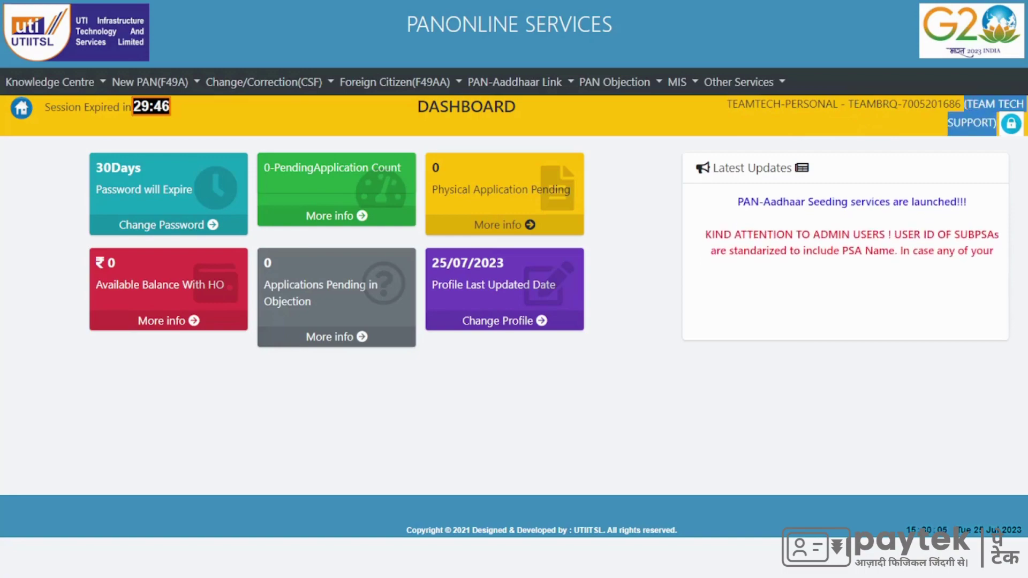